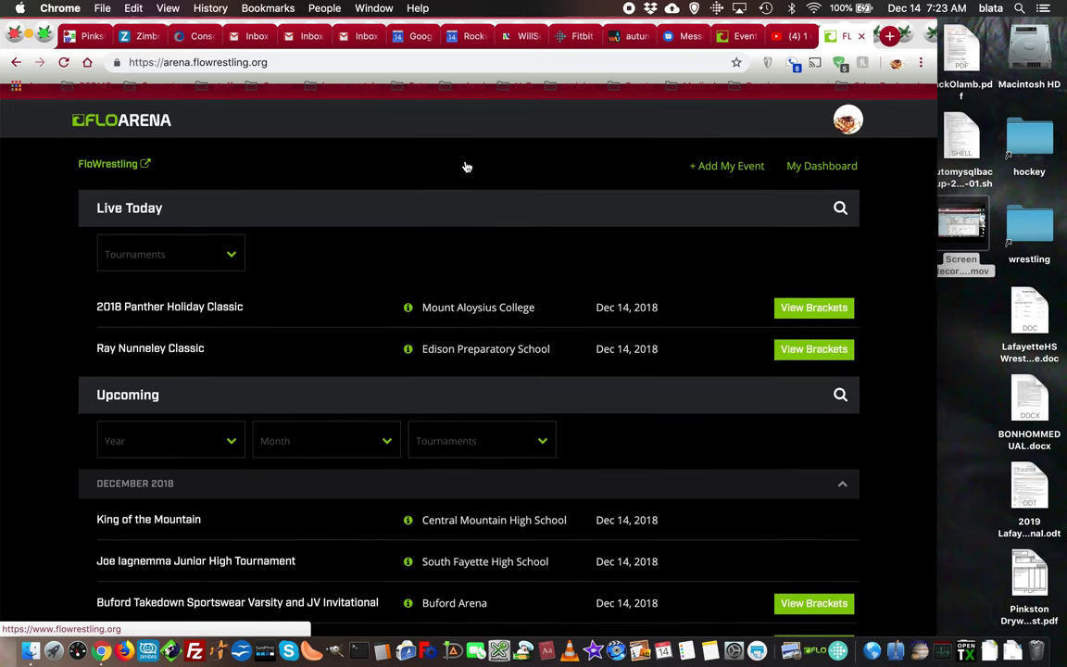
Open My Dashboard, switch the role to Event Administrator and look through the administered events.
{"action": "scroll", "coordinate": [871, 127], "scroll_direction": "down", "scroll_amount": 1}
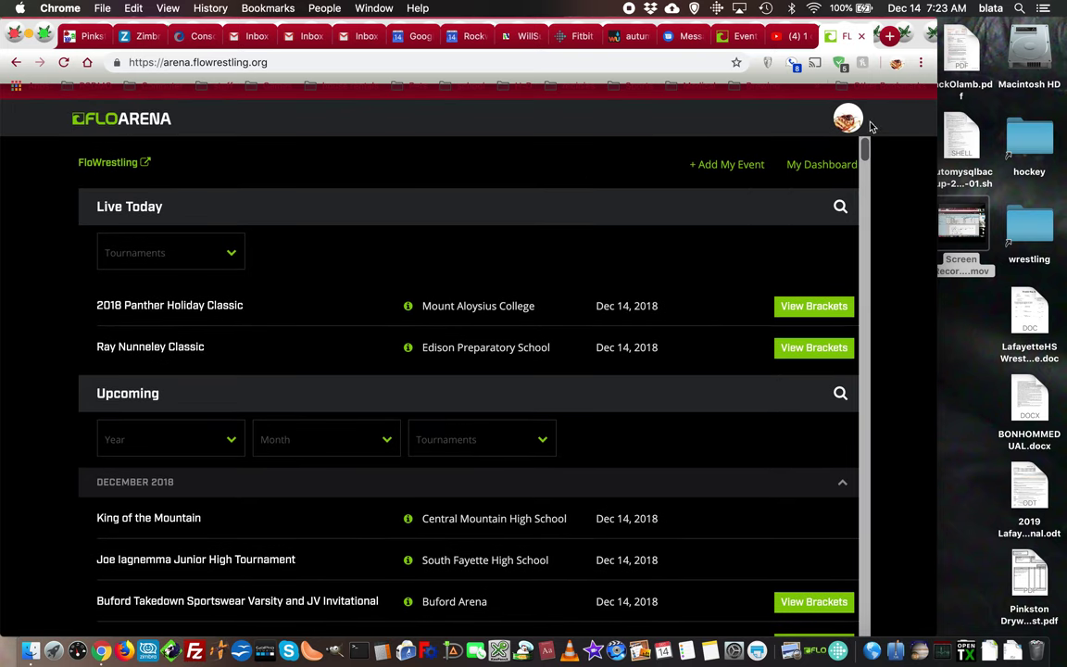
{"action": "left_click", "coordinate": [823, 167]}
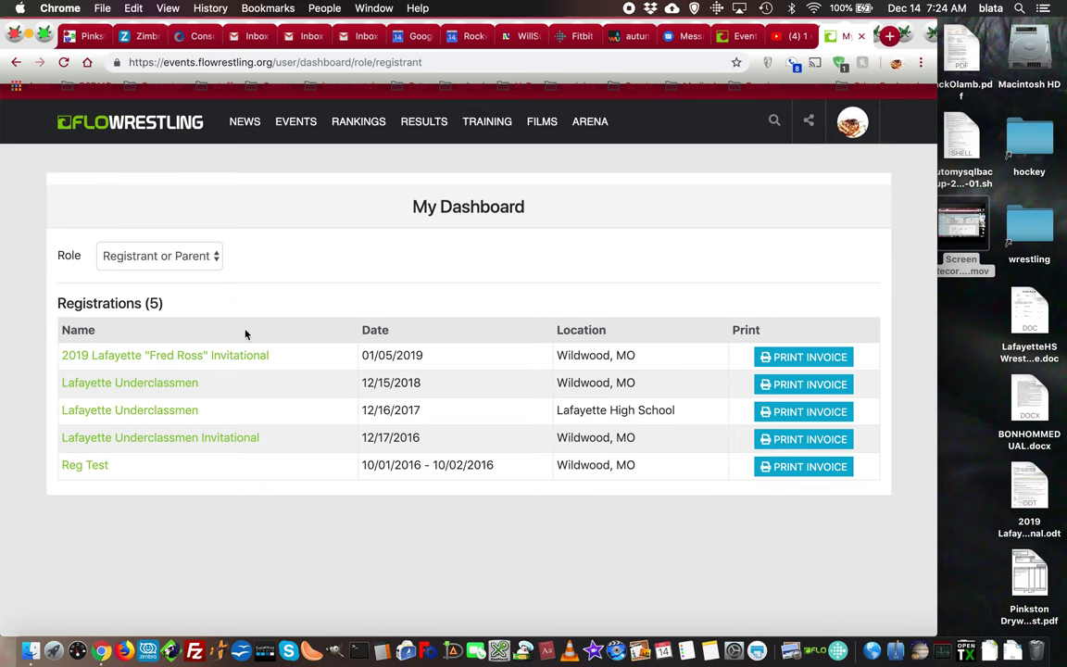
{"action": "left_click", "coordinate": [182, 262]}
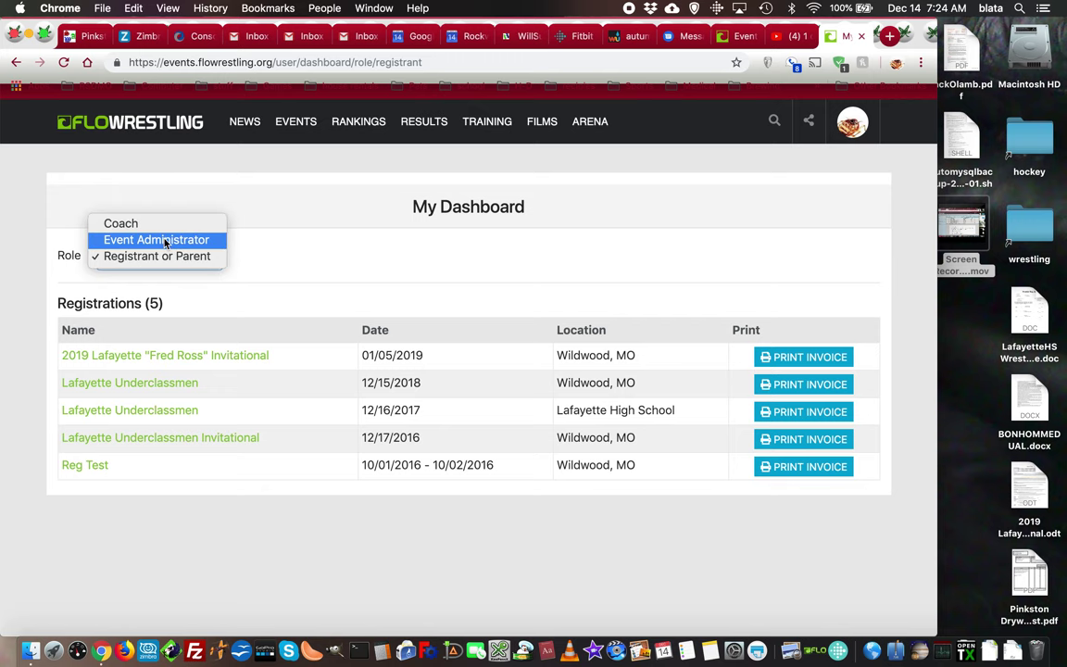
{"action": "left_click", "coordinate": [165, 241]}
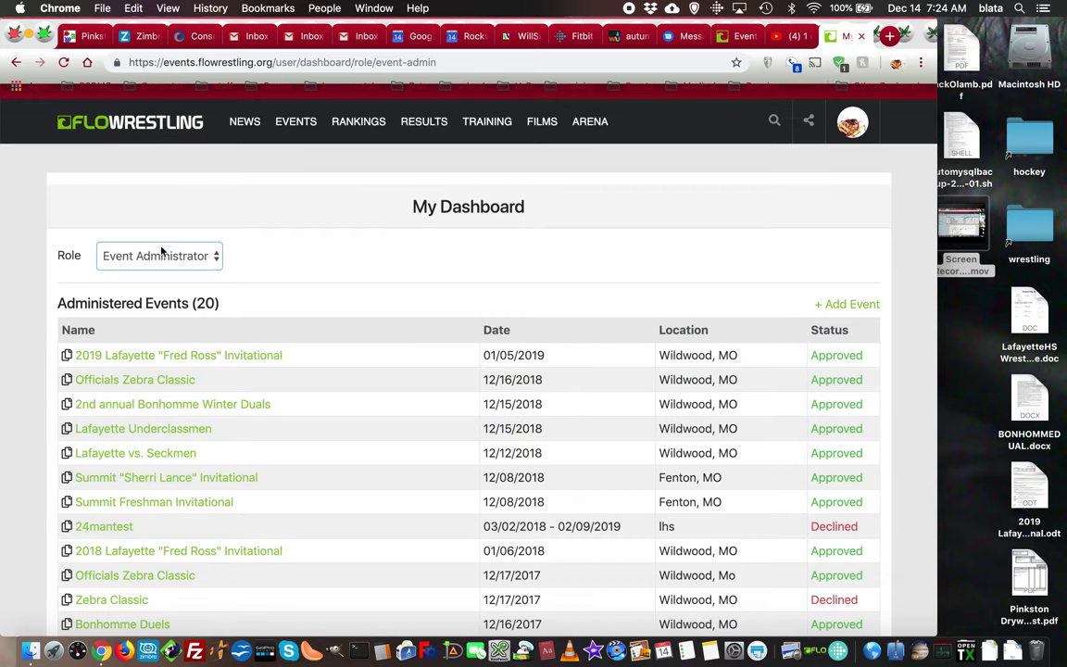
{"action": "scroll", "coordinate": [135, 357], "scroll_direction": "down", "scroll_amount": 5}
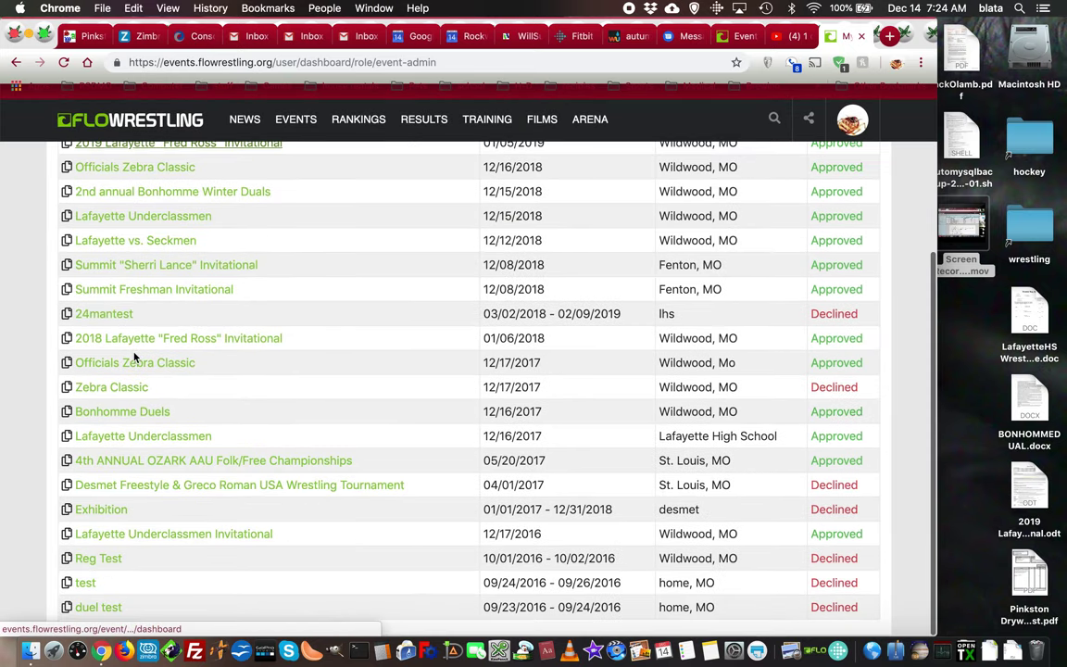
{"action": "scroll", "coordinate": [134, 357], "scroll_direction": "up", "scroll_amount": 5}
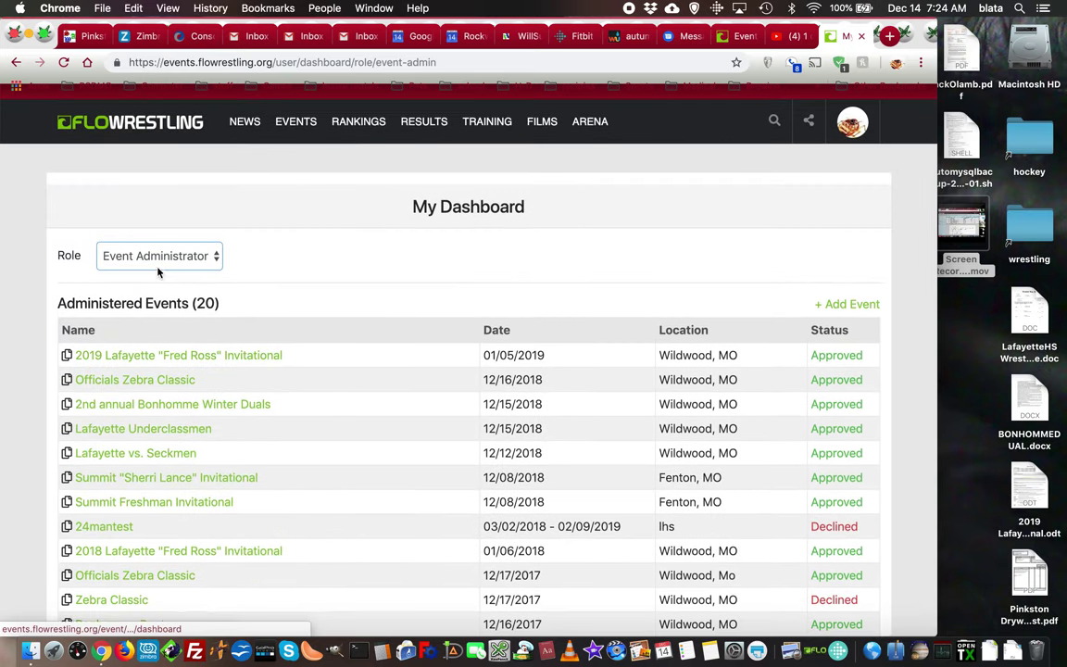
Switch the dashboard role to Coach and check which teams are available to choose from.
{"action": "left_click", "coordinate": [150, 252]}
{"action": "left_click", "coordinate": [149, 240]}
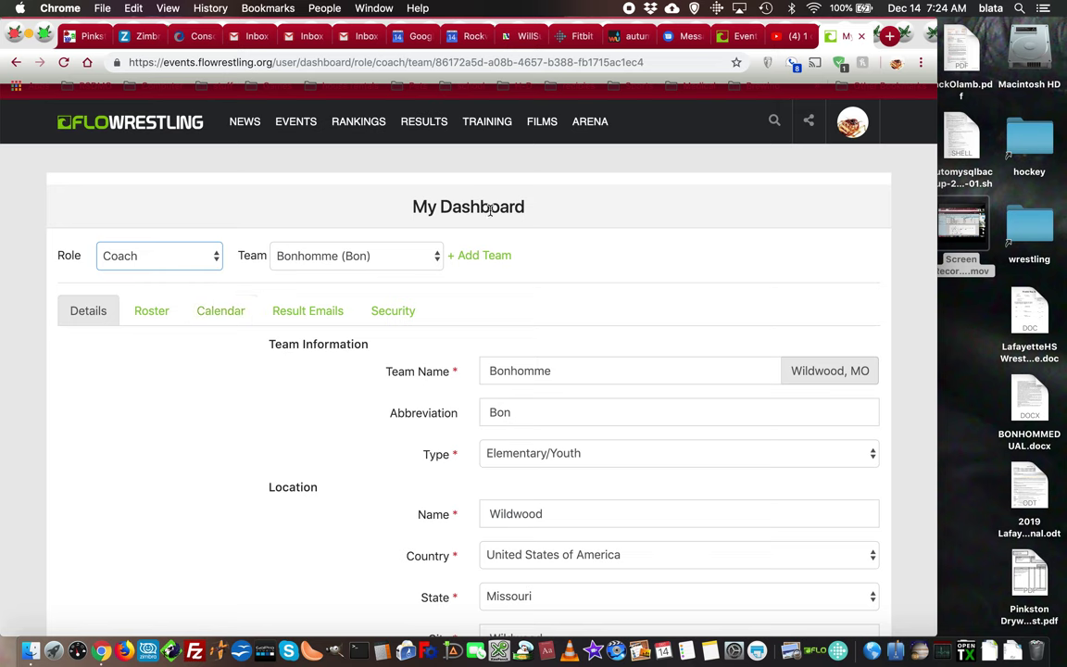
{"action": "left_click", "coordinate": [341, 259]}
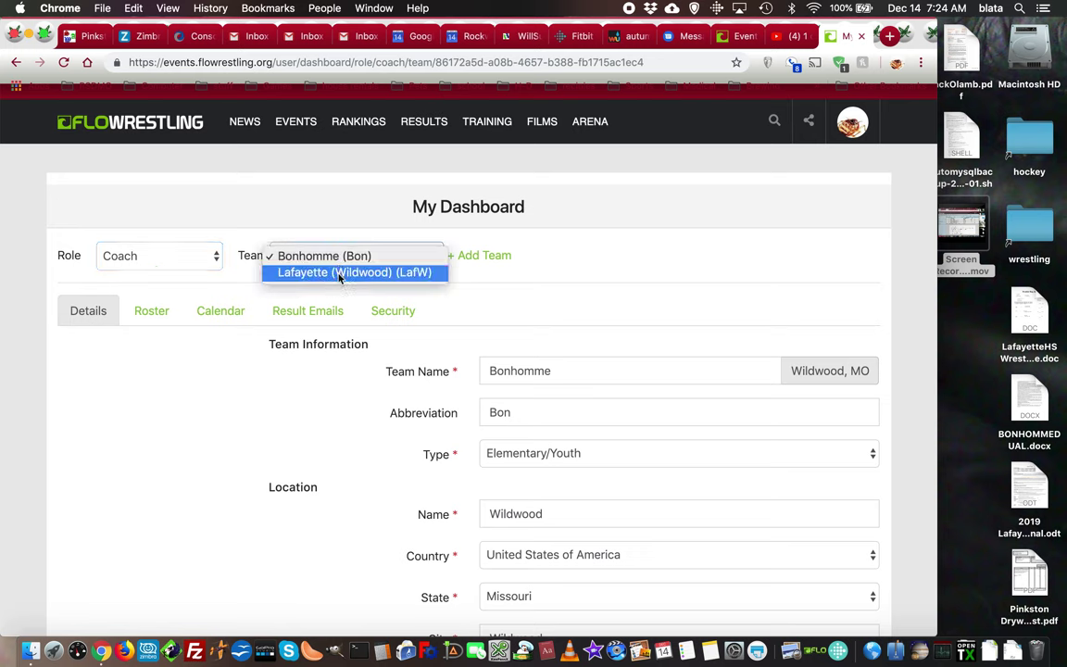
{"action": "left_click", "coordinate": [592, 259]}
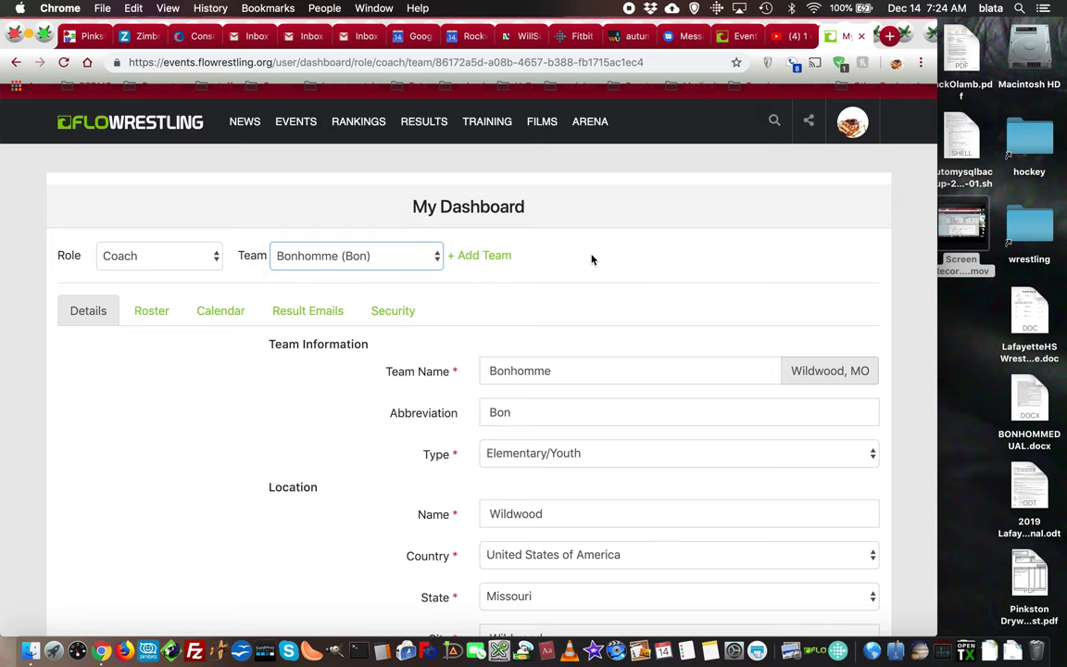
Start adding a team, check the team types, fill in Lafayette High School as the location, and cancel the entry.
{"action": "left_click", "coordinate": [483, 256]}
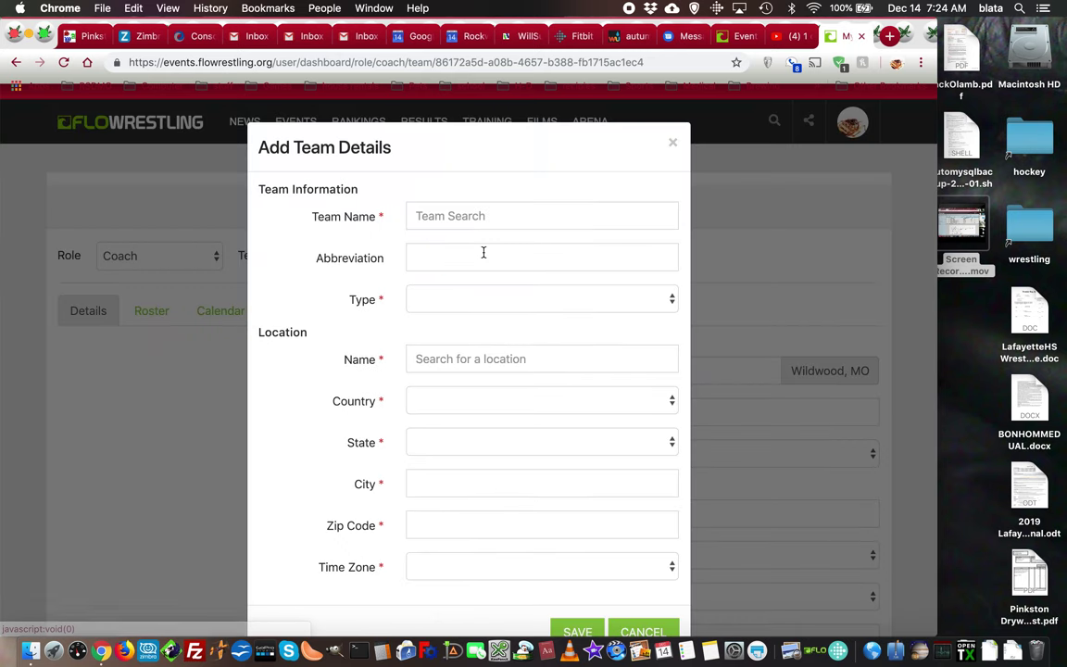
{"action": "scroll", "coordinate": [498, 263], "scroll_direction": "down", "scroll_amount": 2}
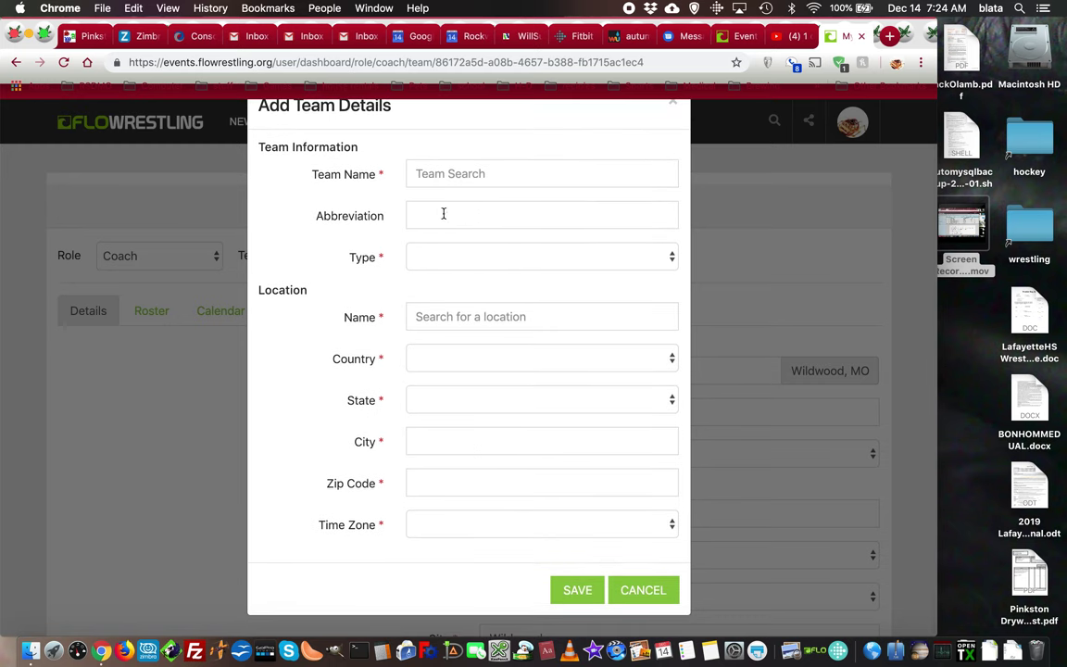
{"action": "left_click", "coordinate": [453, 264]}
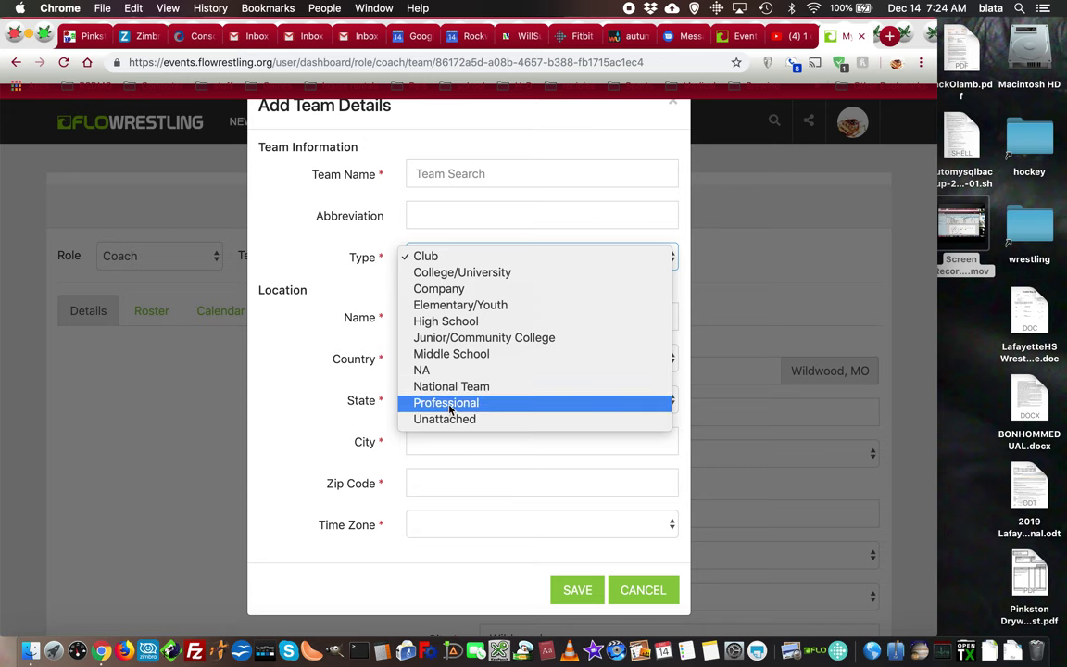
{"action": "left_click", "coordinate": [283, 321]}
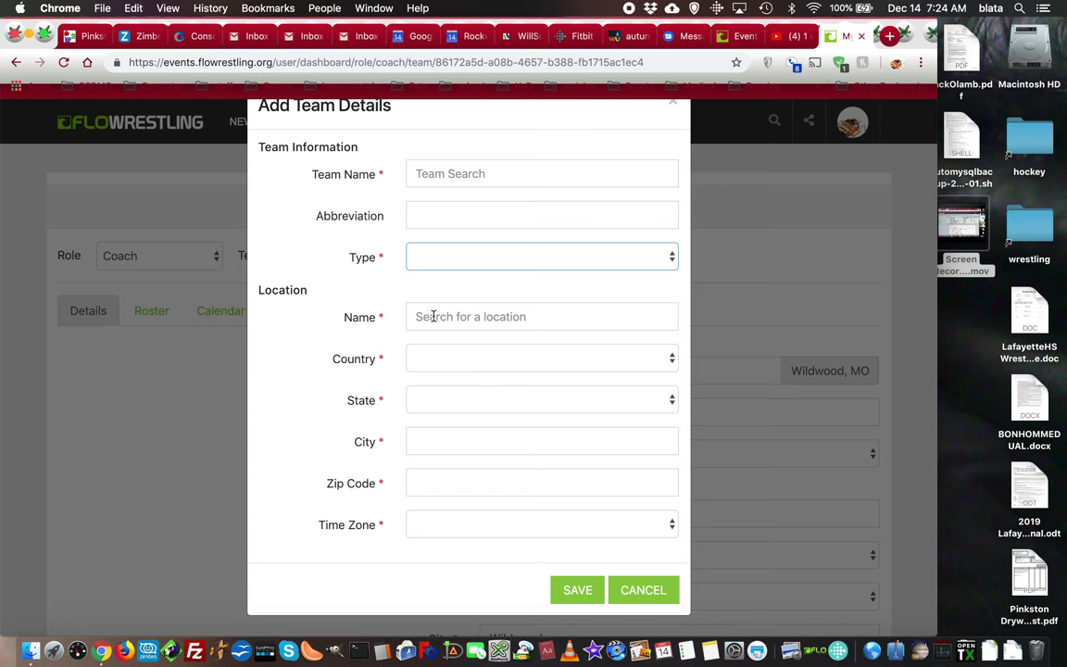
{"action": "left_click", "coordinate": [460, 316]}
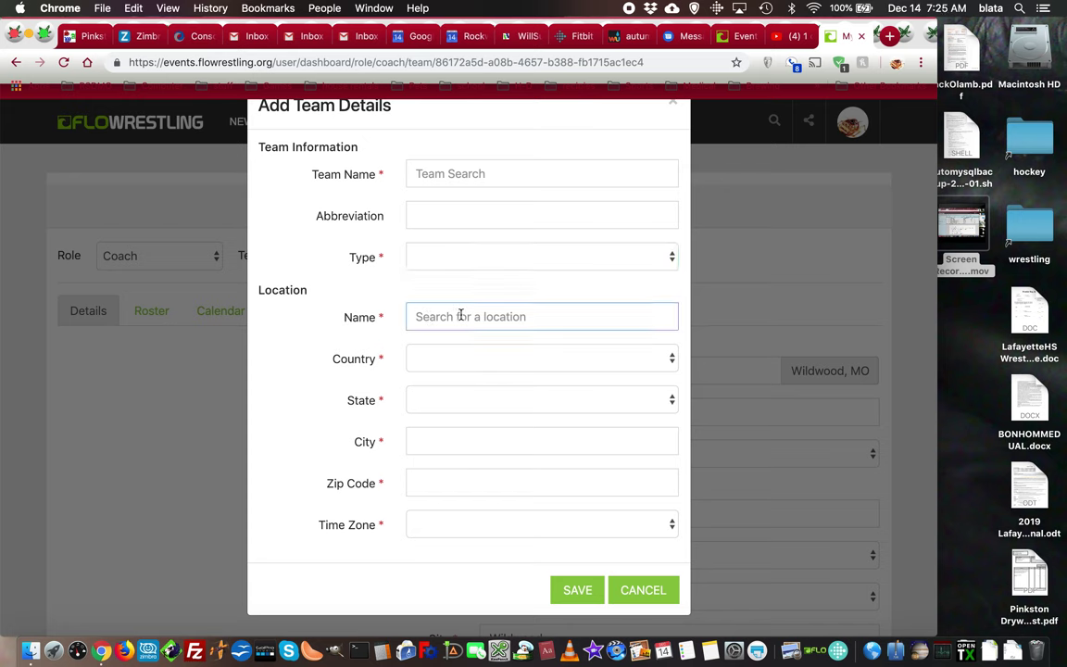
{"action": "type", "text": "laf"}
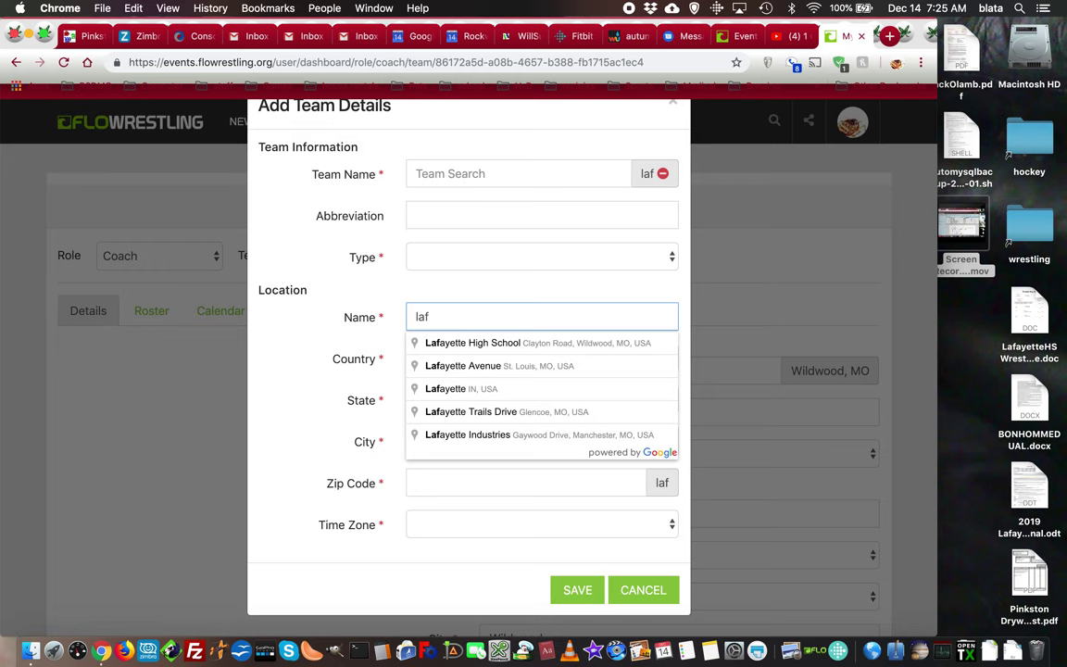
{"action": "type", "text": "a"}
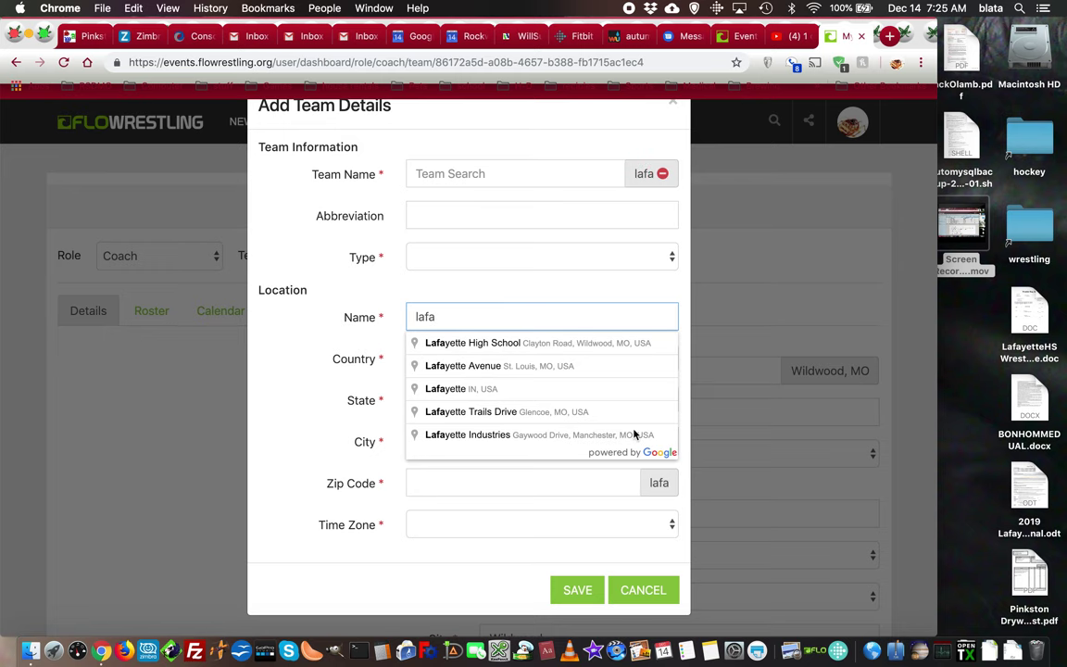
{"action": "left_click", "coordinate": [530, 345]}
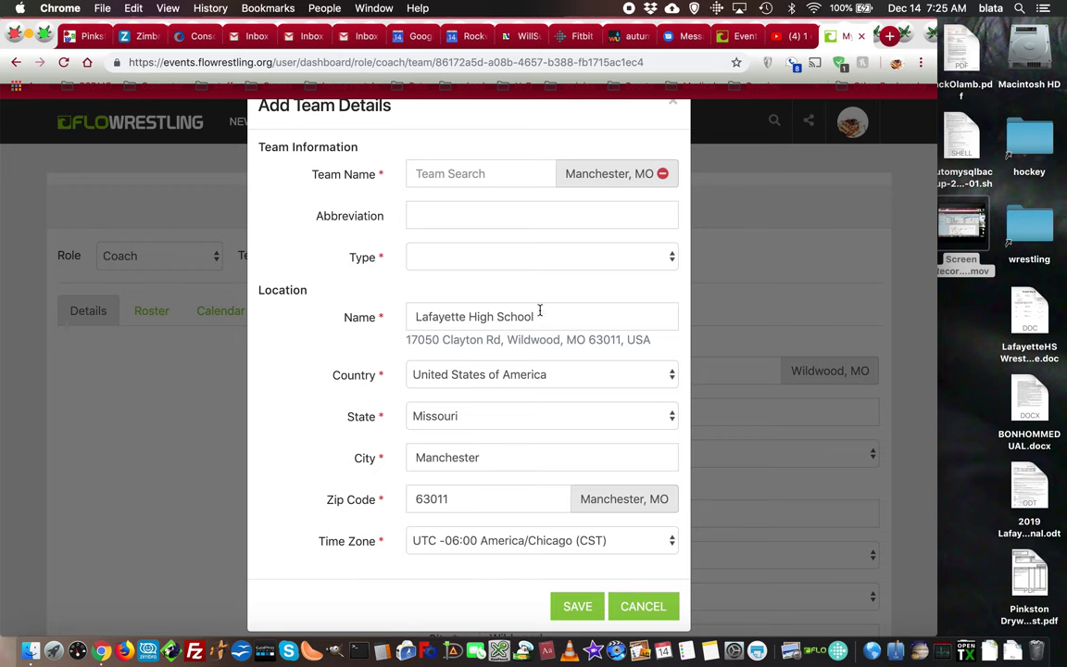
{"action": "left_click", "coordinate": [641, 605]}
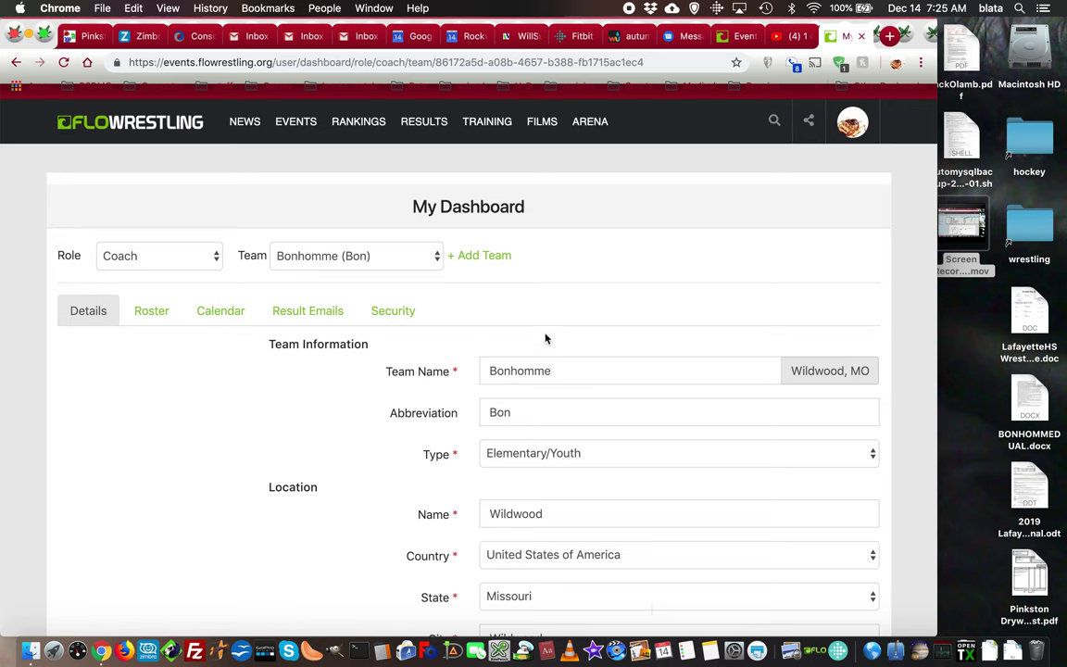
Switch to the team Lafayette (Wildwood) (LafW) and look over its details.
{"action": "left_click", "coordinate": [341, 258]}
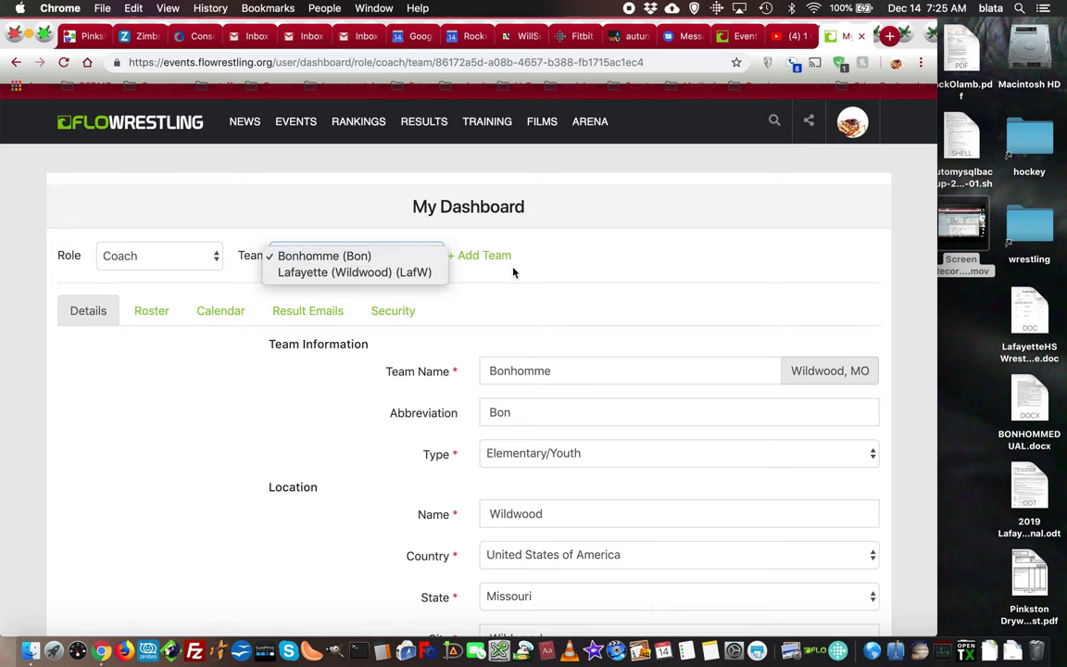
{"action": "left_click", "coordinate": [359, 274]}
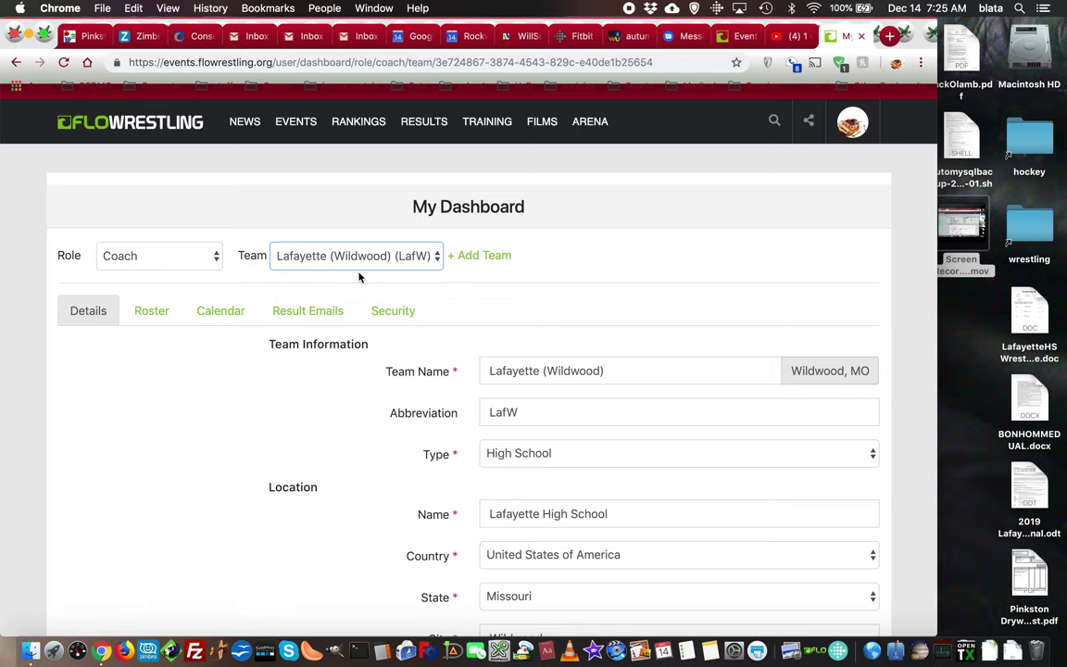
{"action": "scroll", "coordinate": [570, 414], "scroll_direction": "down", "scroll_amount": 3}
{"action": "scroll", "coordinate": [571, 419], "scroll_direction": "up", "scroll_amount": 3}
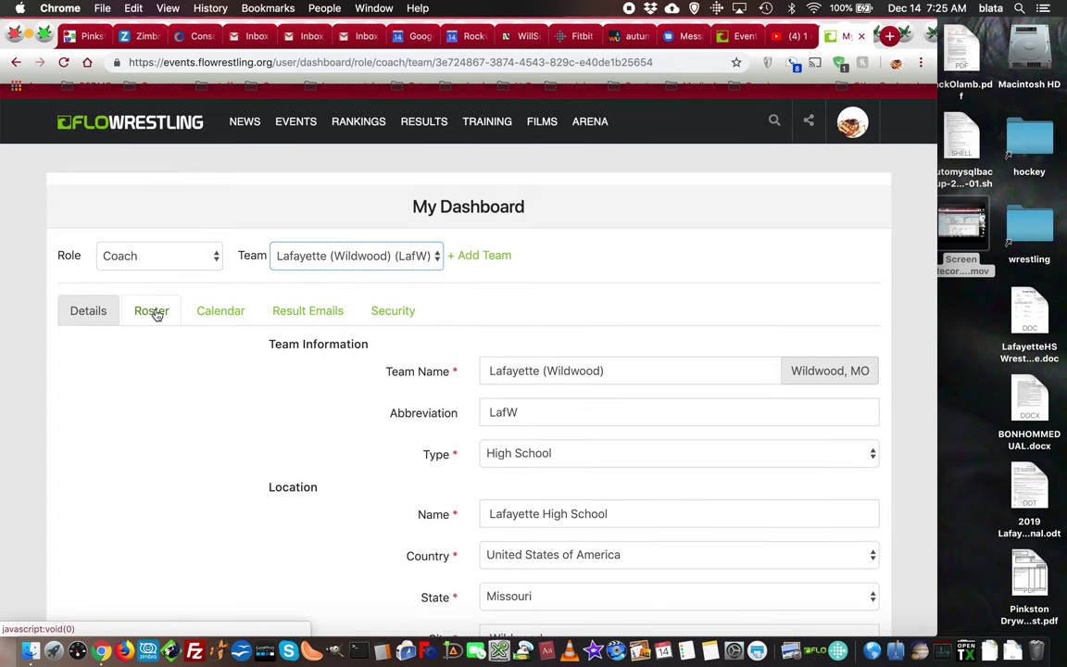
Open the team's roster and look through the listed athletes.
{"action": "left_click", "coordinate": [153, 313]}
{"action": "scroll", "coordinate": [219, 485], "scroll_direction": "down", "scroll_amount": 1}
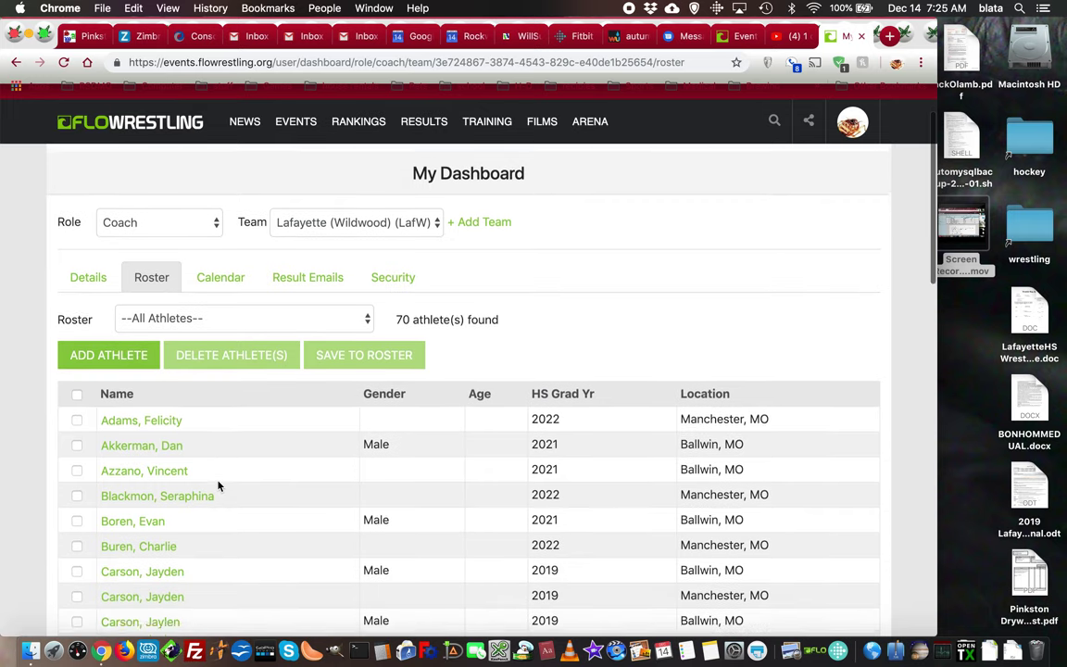
{"action": "scroll", "coordinate": [219, 485], "scroll_direction": "down", "scroll_amount": 15}
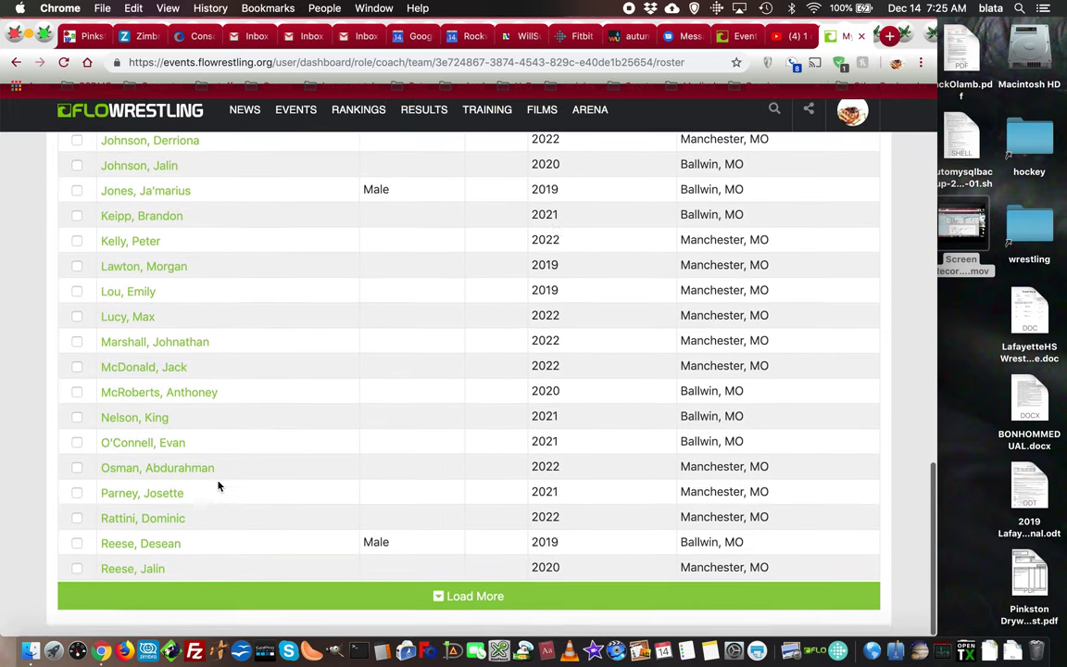
{"action": "scroll", "coordinate": [219, 486], "scroll_direction": "up", "scroll_amount": 15}
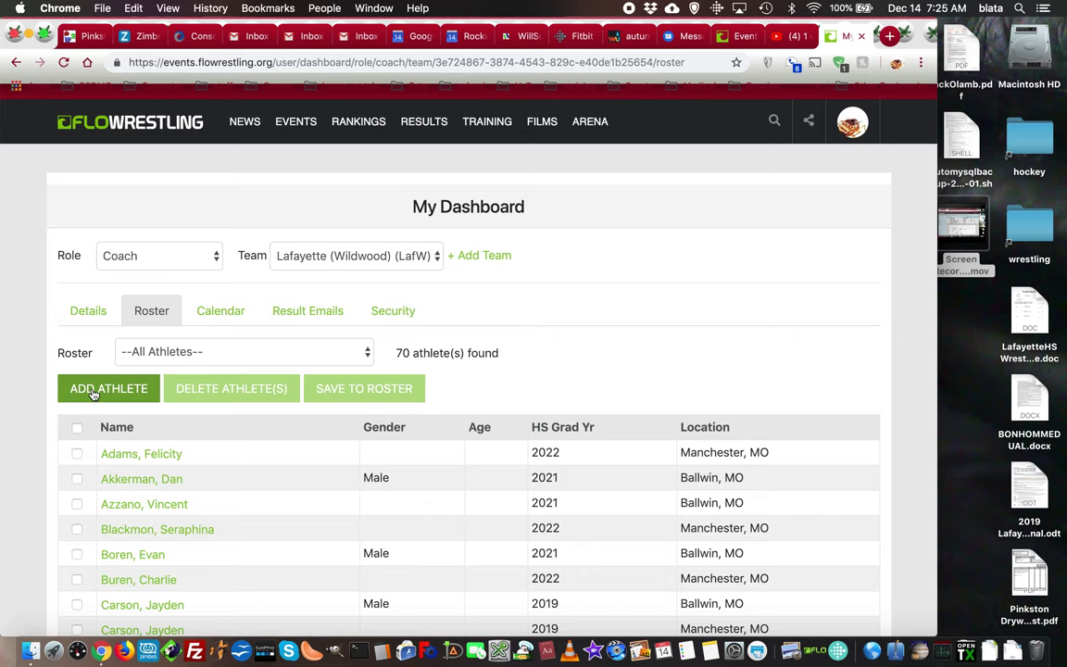
Examine the Add Athlete form, close it without adding anyone, and look over the athlete list again.
{"action": "left_click", "coordinate": [93, 391]}
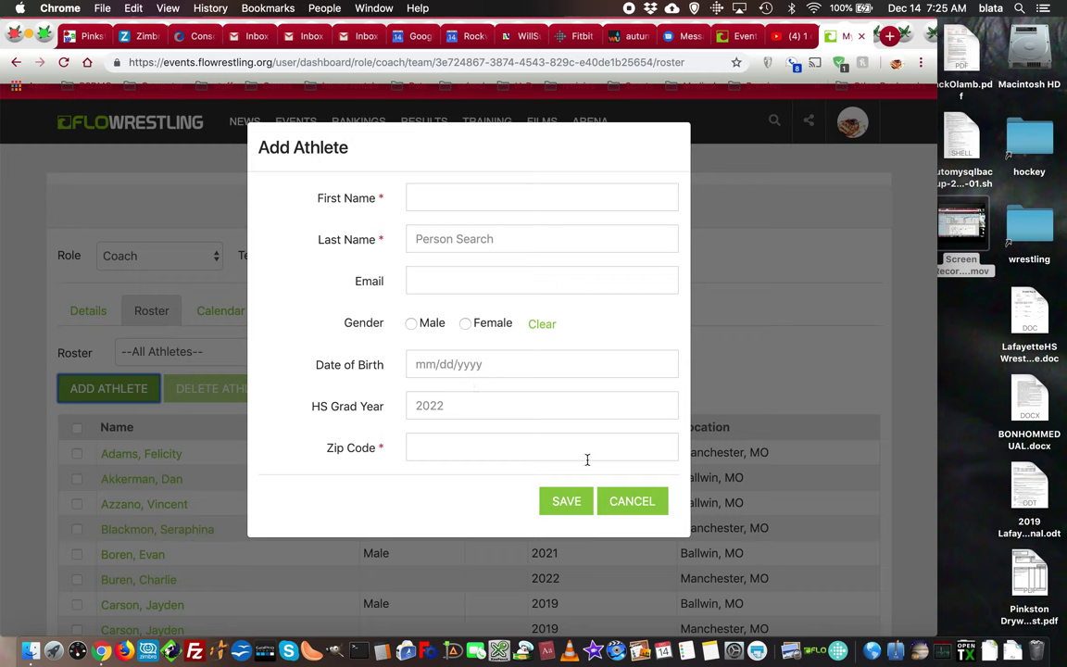
{"action": "left_click", "coordinate": [638, 506]}
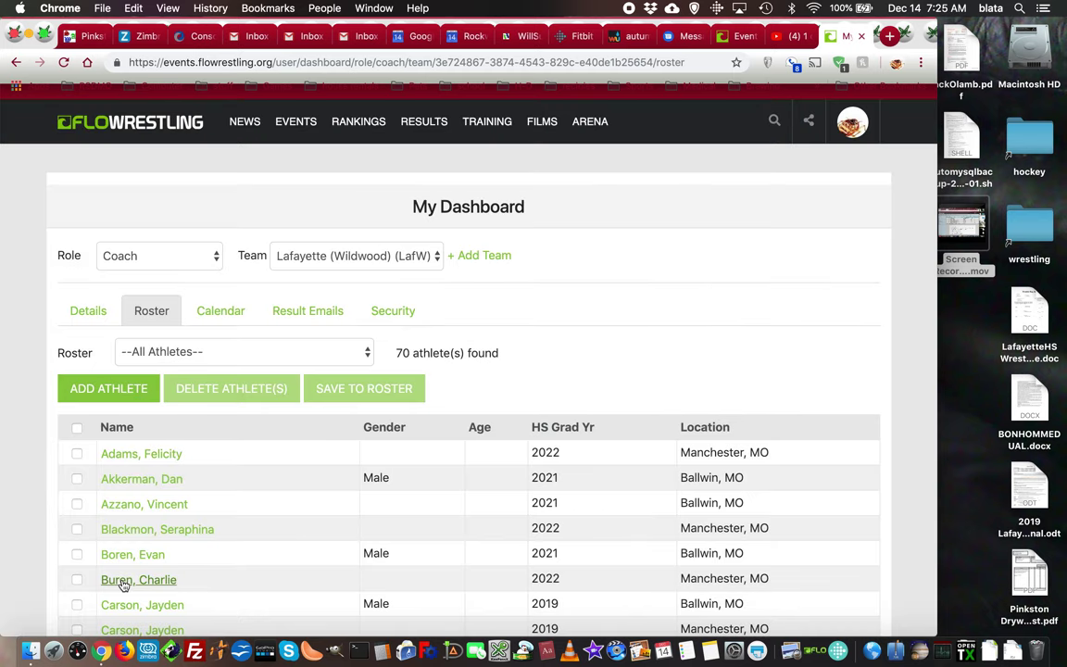
{"action": "scroll", "coordinate": [121, 584], "scroll_direction": "down", "scroll_amount": 5}
{"action": "scroll", "coordinate": [121, 584], "scroll_direction": "up", "scroll_amount": 5}
Select the first, fourth, thirteenth and fourteenth athletes in the All Athletes list.
{"action": "left_click", "coordinate": [77, 454]}
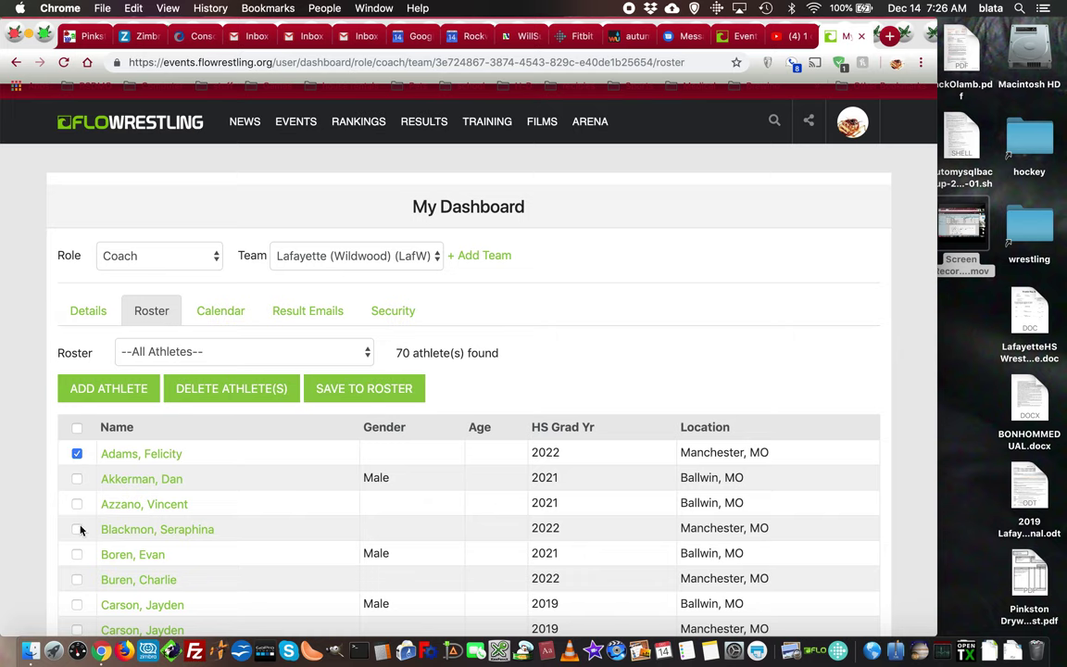
{"action": "scroll", "coordinate": [81, 579], "scroll_direction": "down", "scroll_amount": 3}
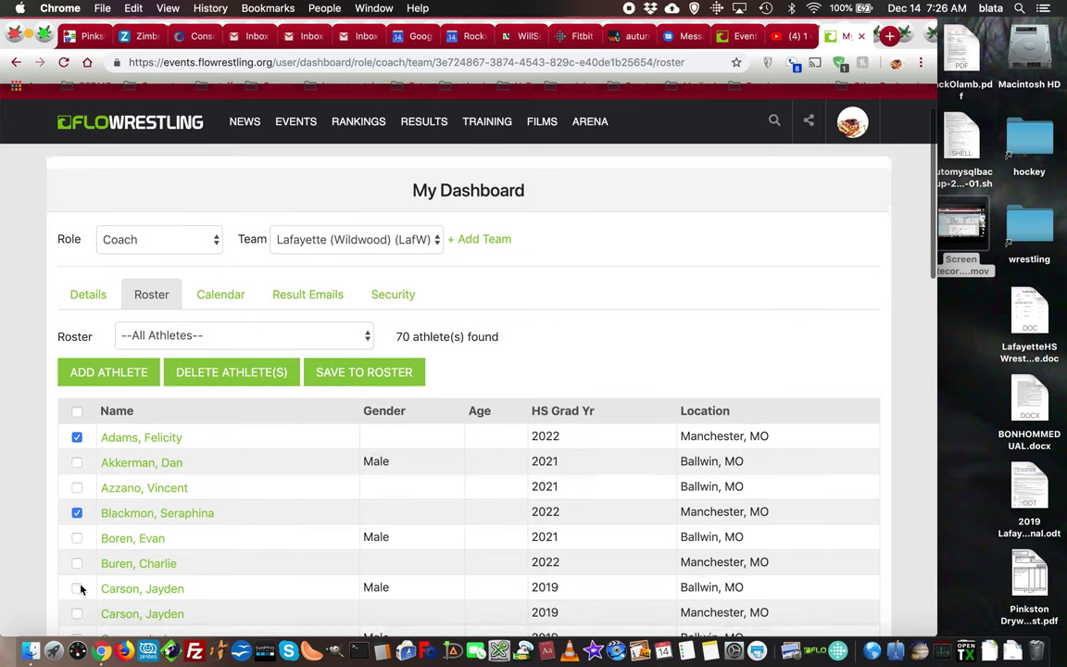
{"action": "scroll", "coordinate": [81, 588], "scroll_direction": "down", "scroll_amount": 2}
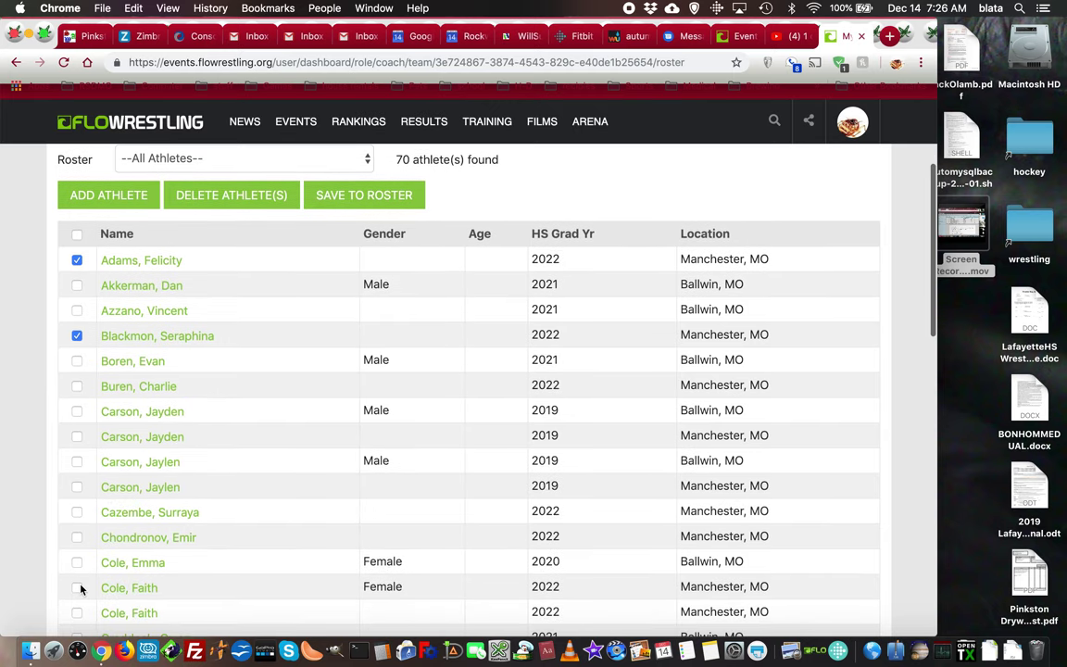
{"action": "left_click", "coordinate": [78, 562]}
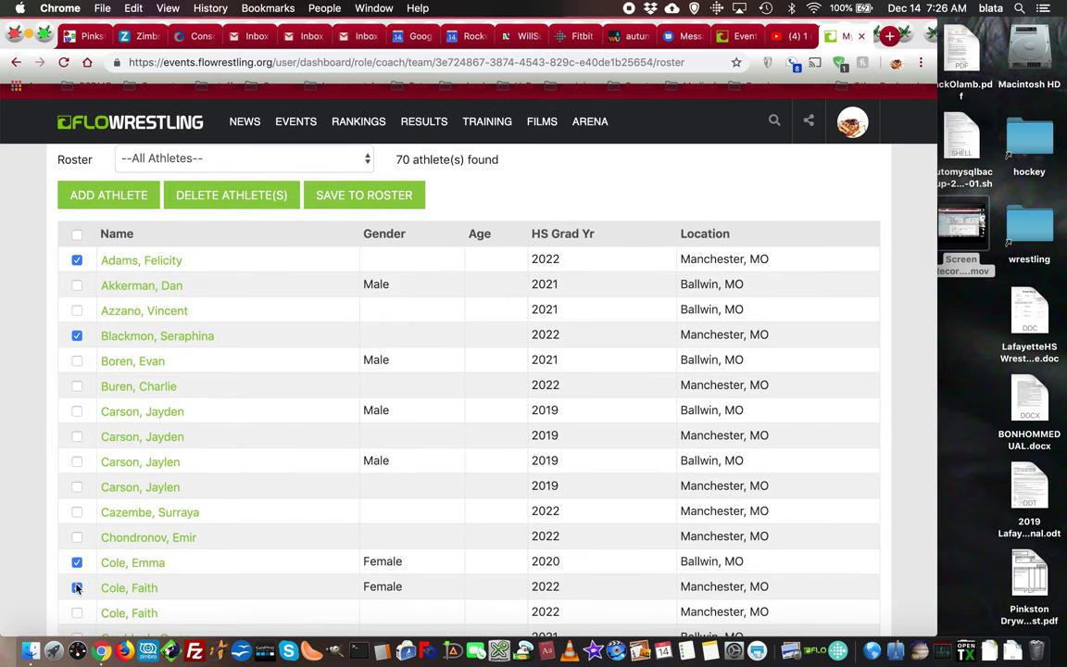
{"action": "scroll", "coordinate": [267, 444], "scroll_direction": "up", "scroll_amount": 3}
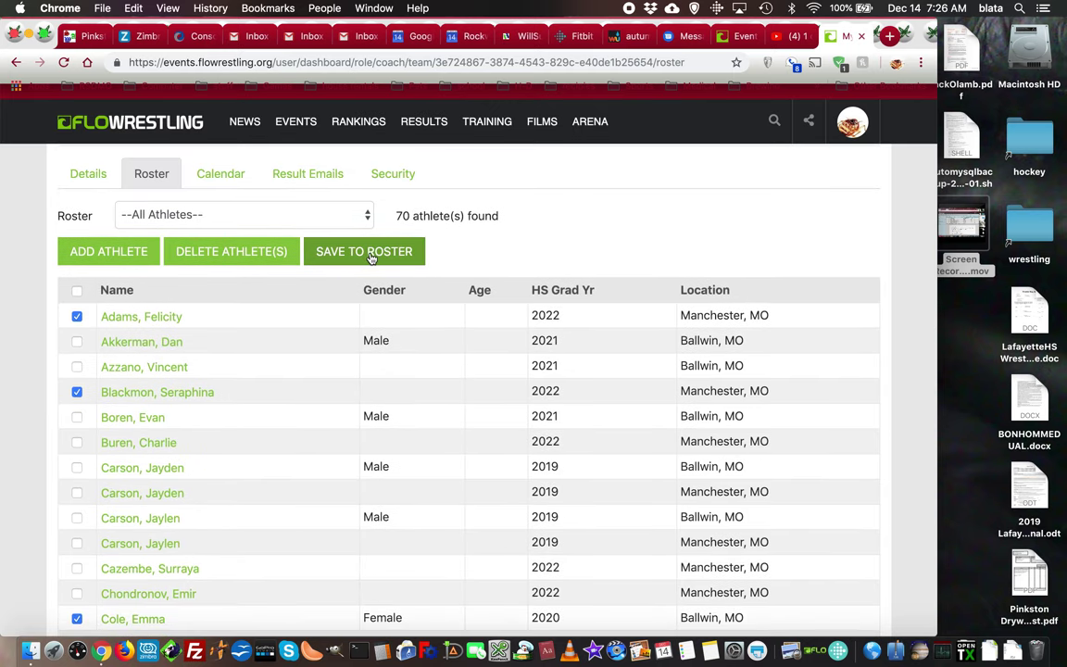
Save the selected athletes to a new roster named Girls Team.
{"action": "left_click", "coordinate": [370, 256]}
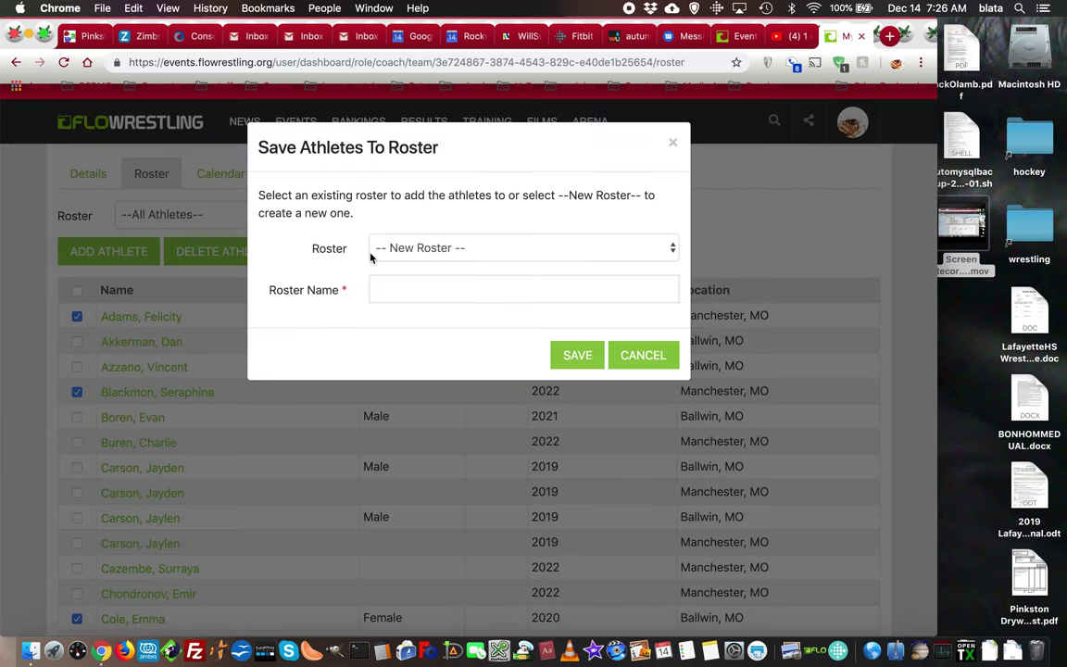
{"action": "left_click", "coordinate": [426, 292]}
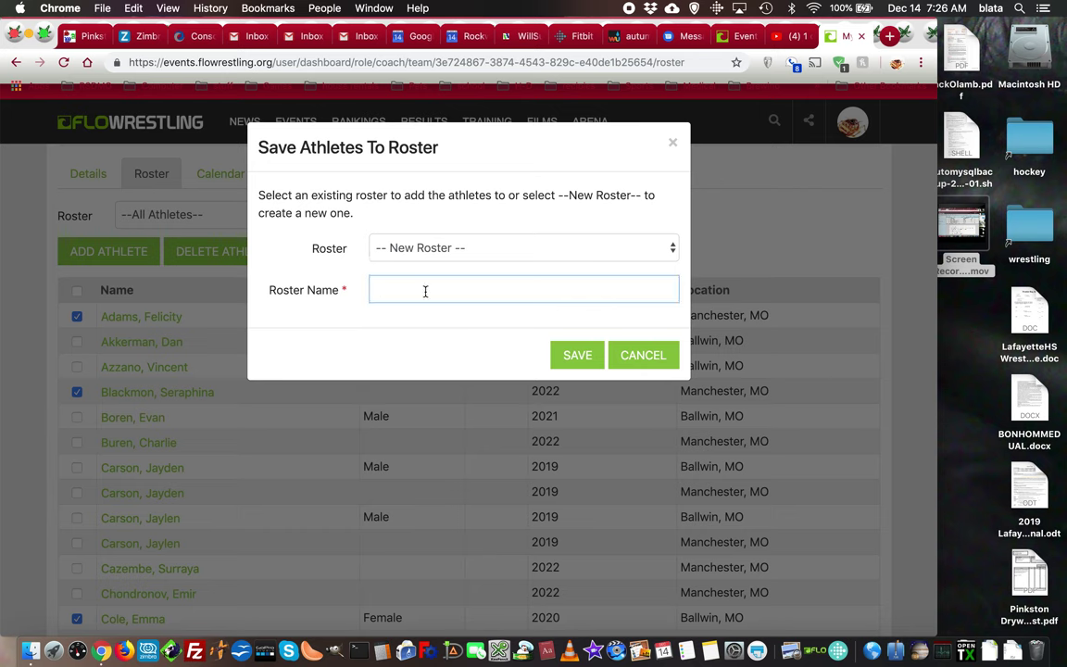
{"action": "type", "text": "Girls Team"}
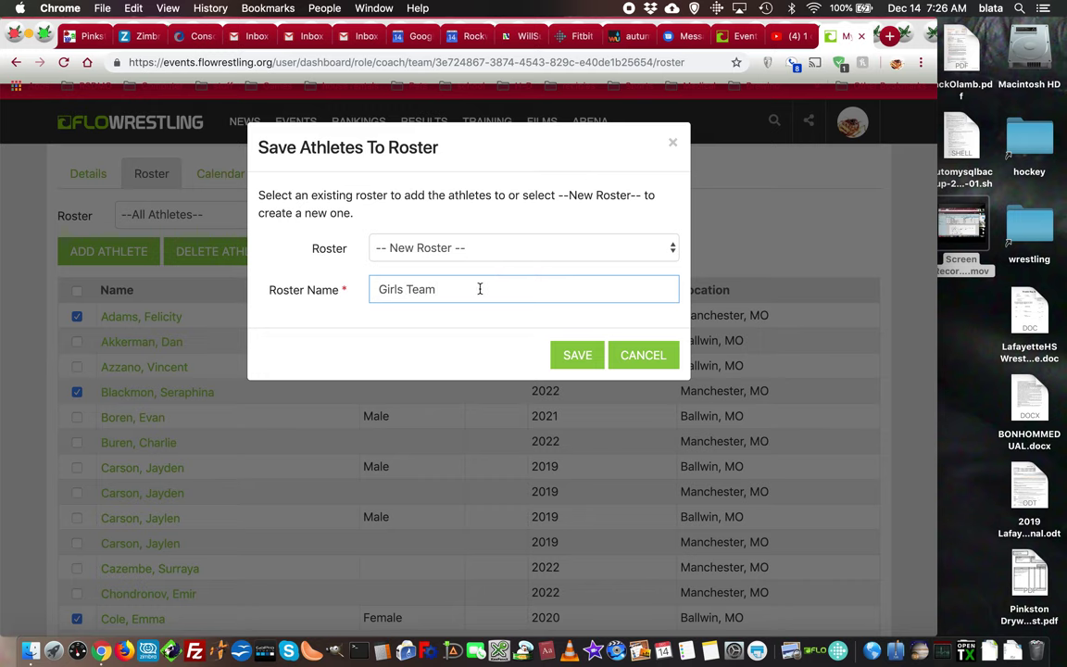
{"action": "left_click", "coordinate": [576, 356]}
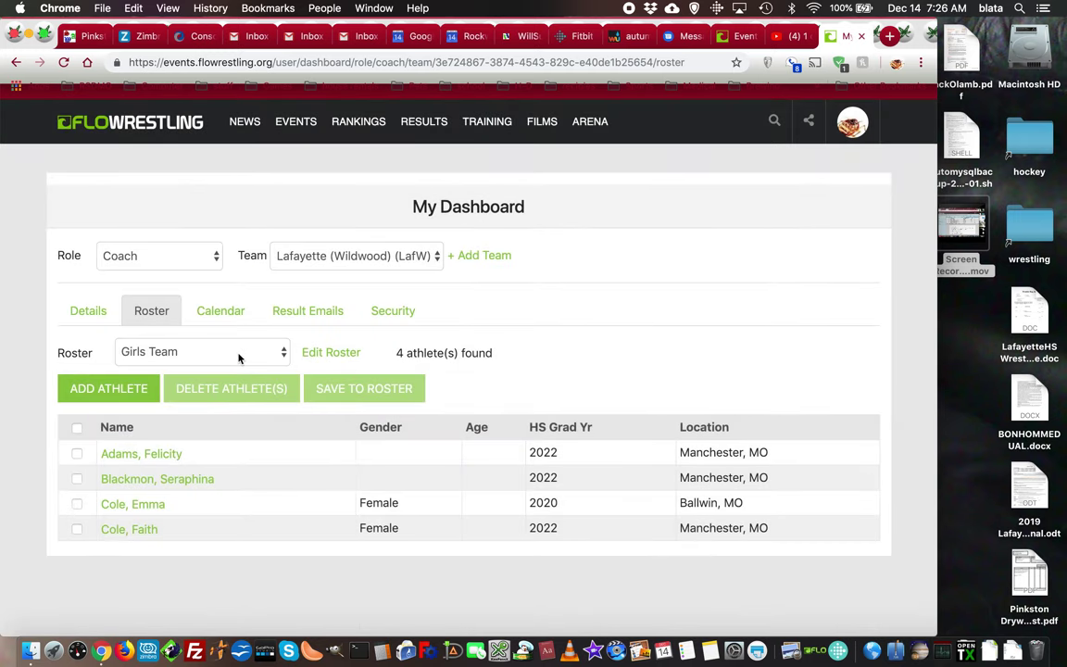
Display the 2018 LHS Wrestlers roster, switch back to All Athletes and look over the list.
{"action": "left_click", "coordinate": [238, 358]}
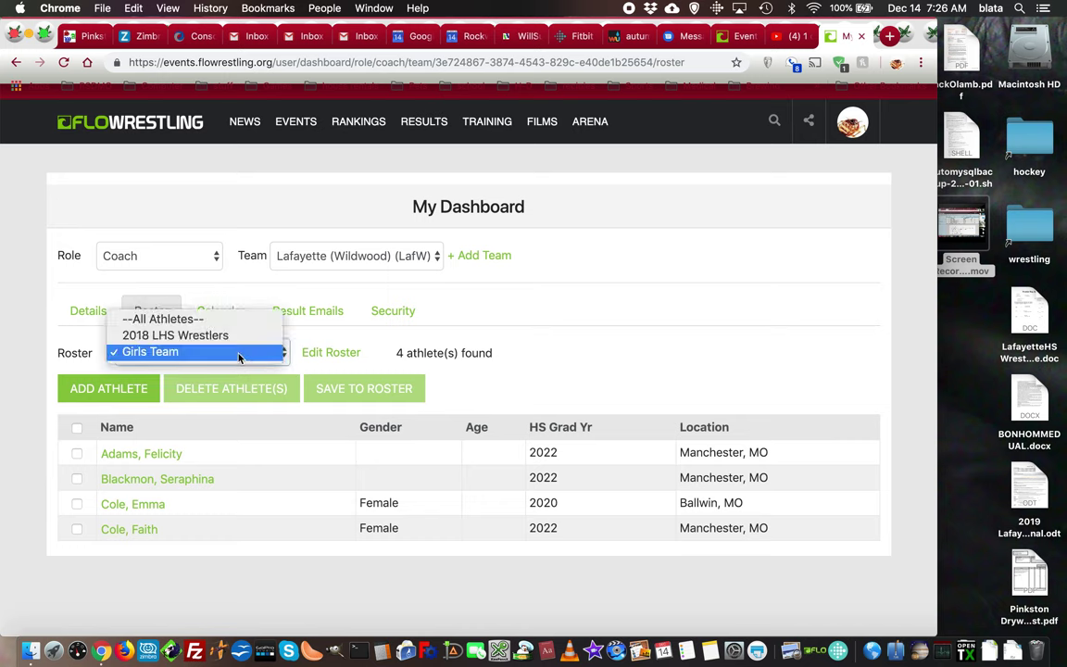
{"action": "left_click", "coordinate": [221, 337]}
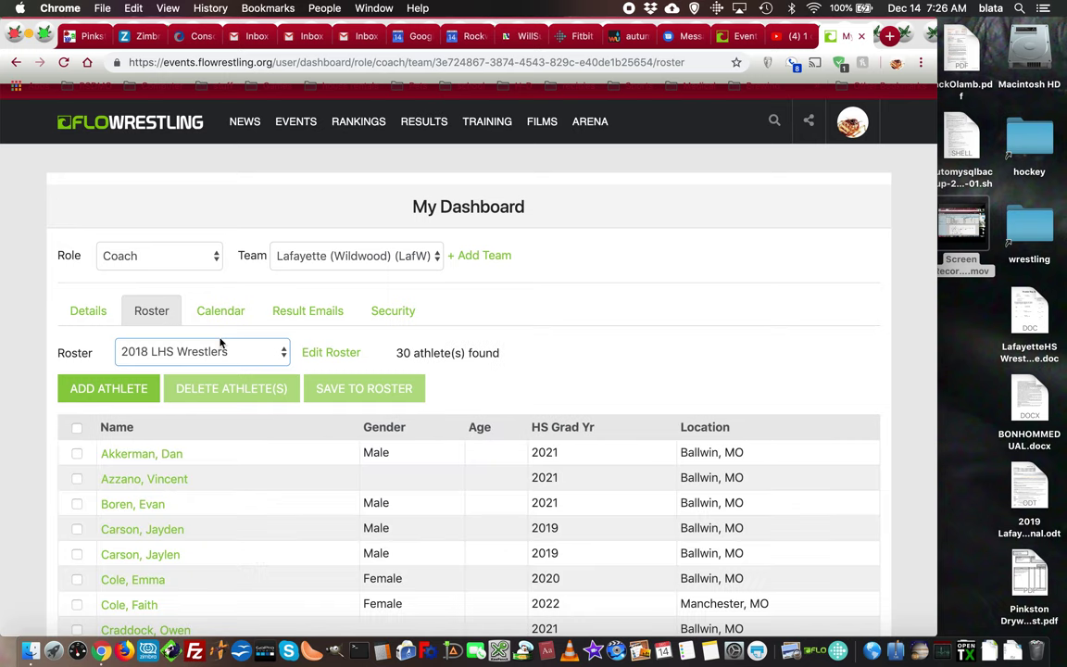
{"action": "left_click", "coordinate": [221, 353]}
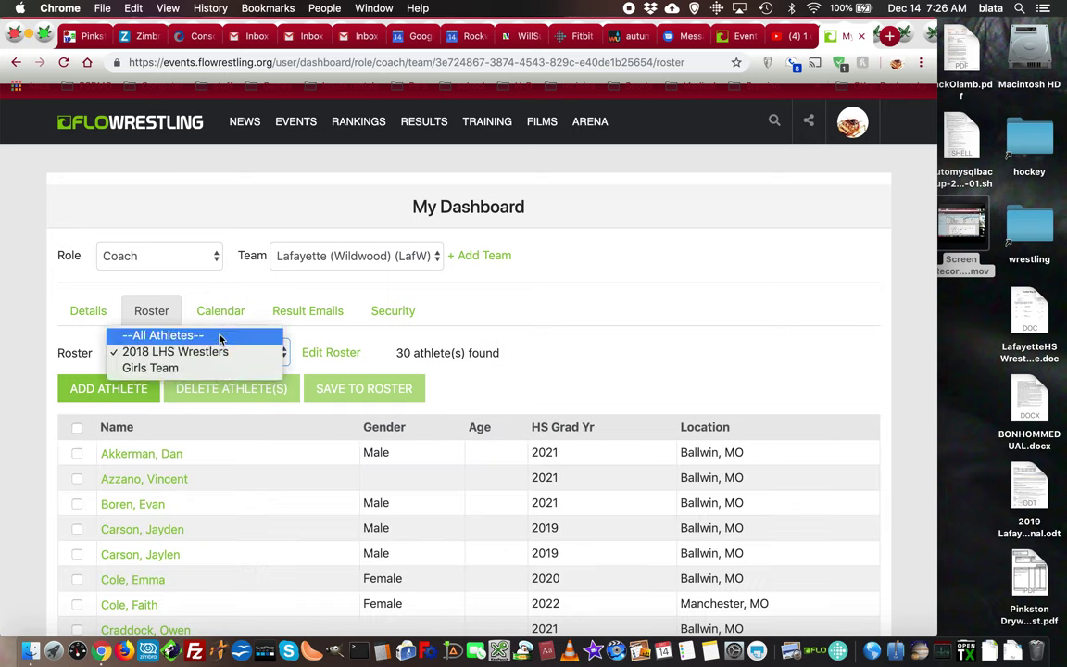
{"action": "left_click", "coordinate": [220, 337]}
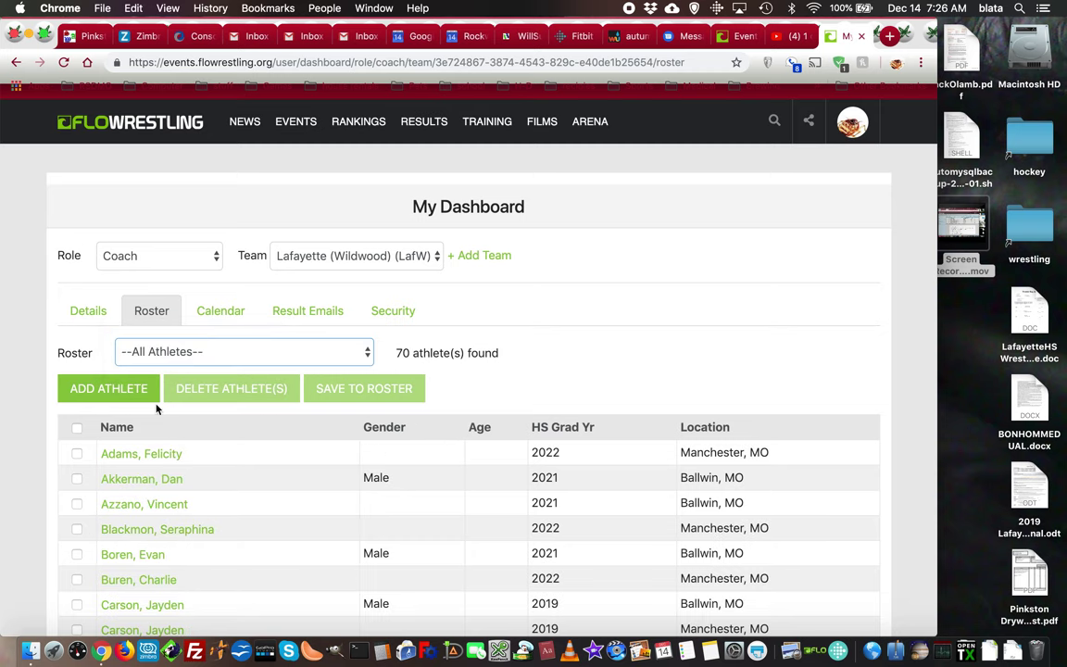
{"action": "scroll", "coordinate": [191, 490], "scroll_direction": "down", "scroll_amount": 15}
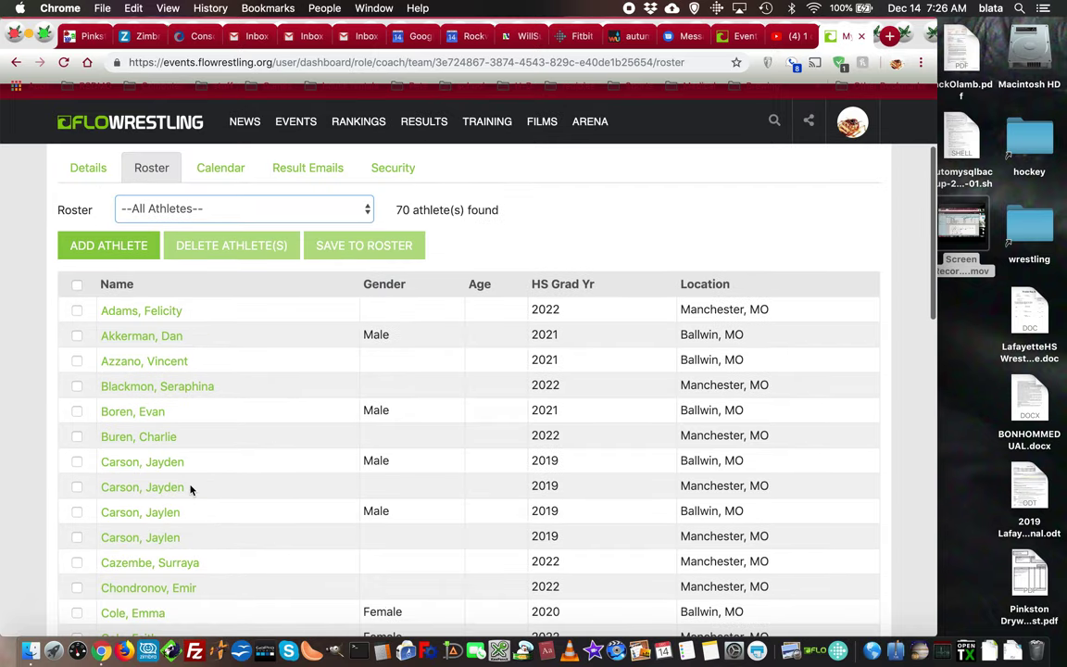
{"action": "scroll", "coordinate": [191, 489], "scroll_direction": "up", "scroll_amount": 15}
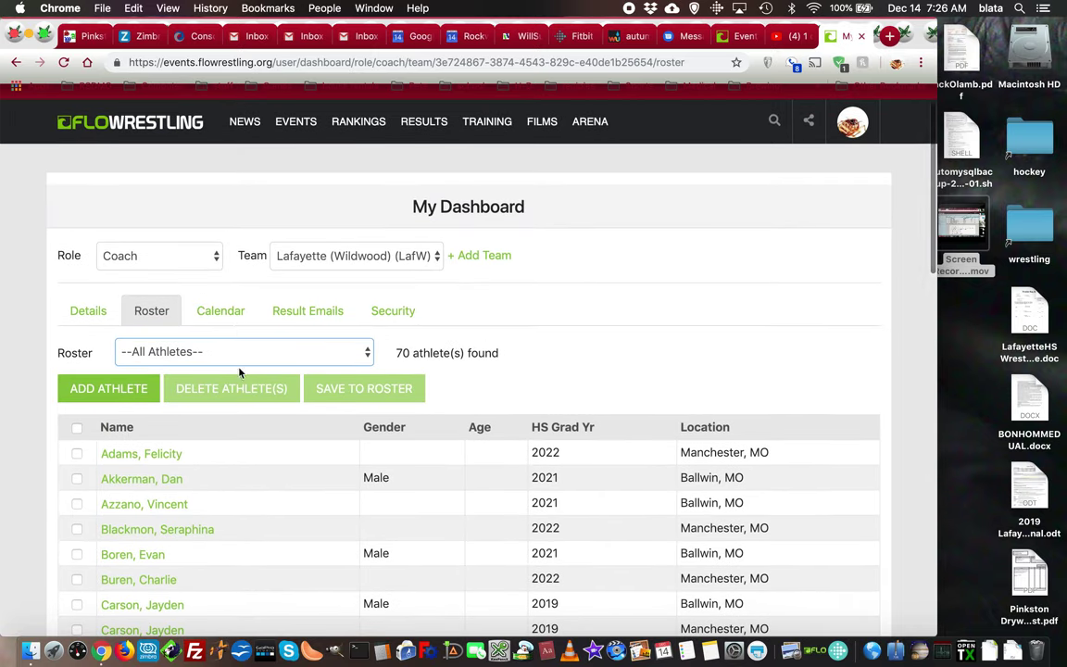
Open the team's calendar and look over the events scheduled for December 2018.
{"action": "left_click", "coordinate": [222, 315]}
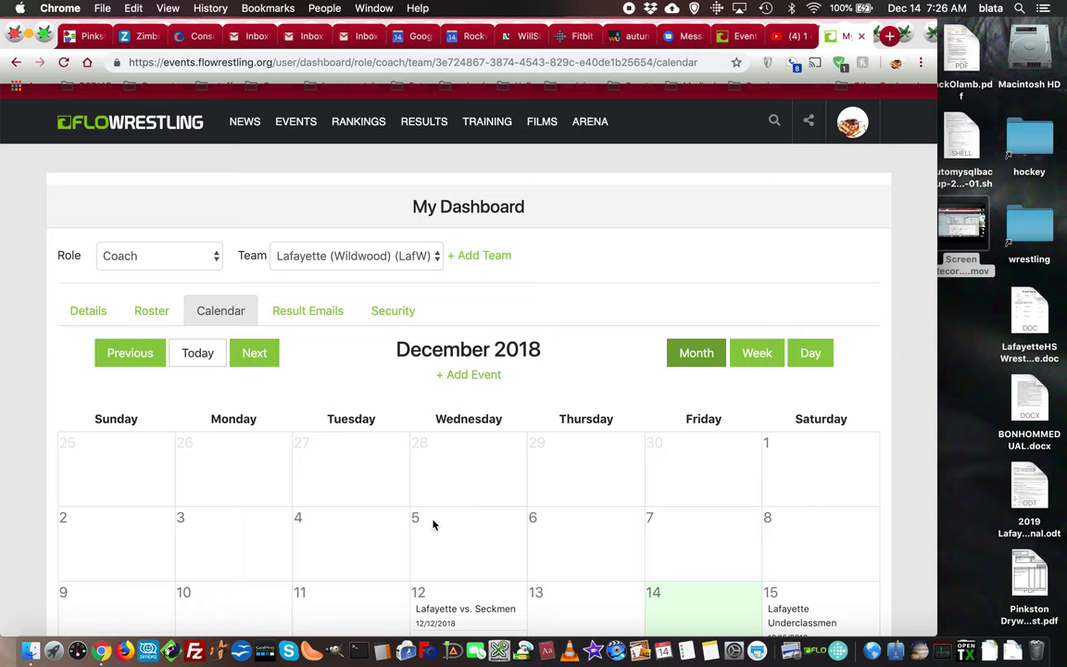
{"action": "scroll", "coordinate": [434, 524], "scroll_direction": "down", "scroll_amount": 5}
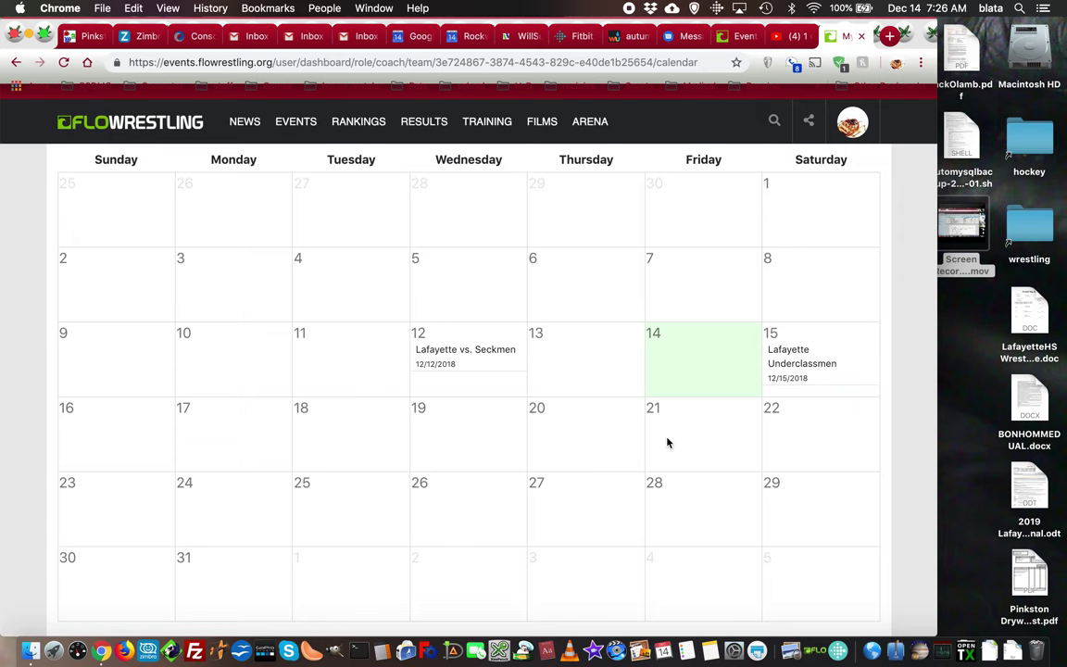
{"action": "scroll", "coordinate": [667, 441], "scroll_direction": "up", "scroll_amount": 4}
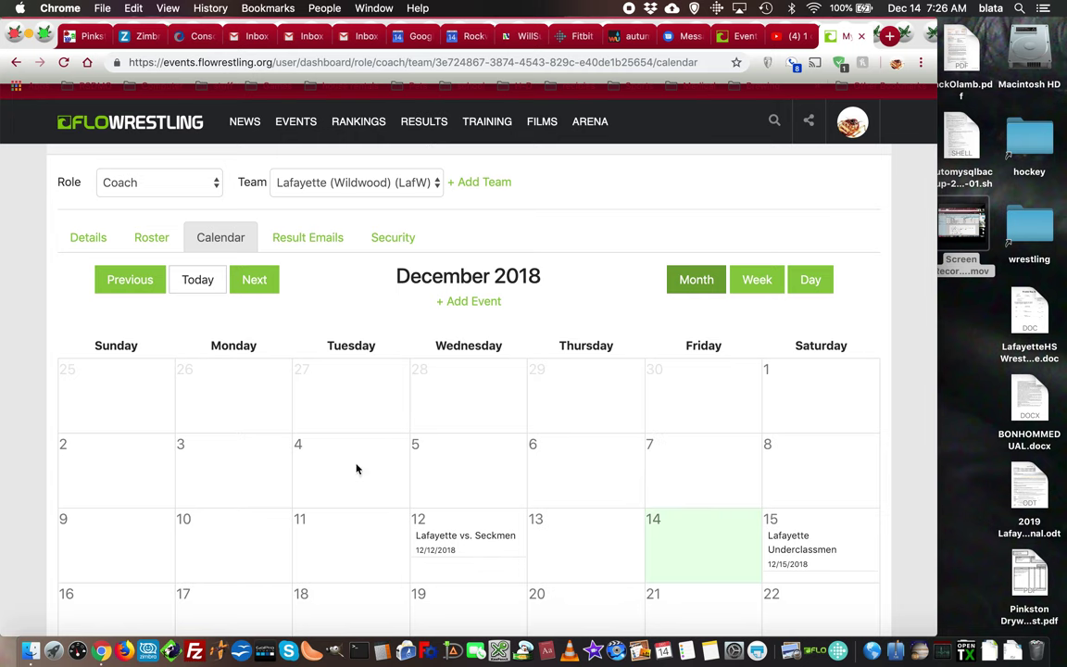
View the team's result email contacts and examine the Add Email form, closing it without adding a contact.
{"action": "left_click", "coordinate": [315, 239]}
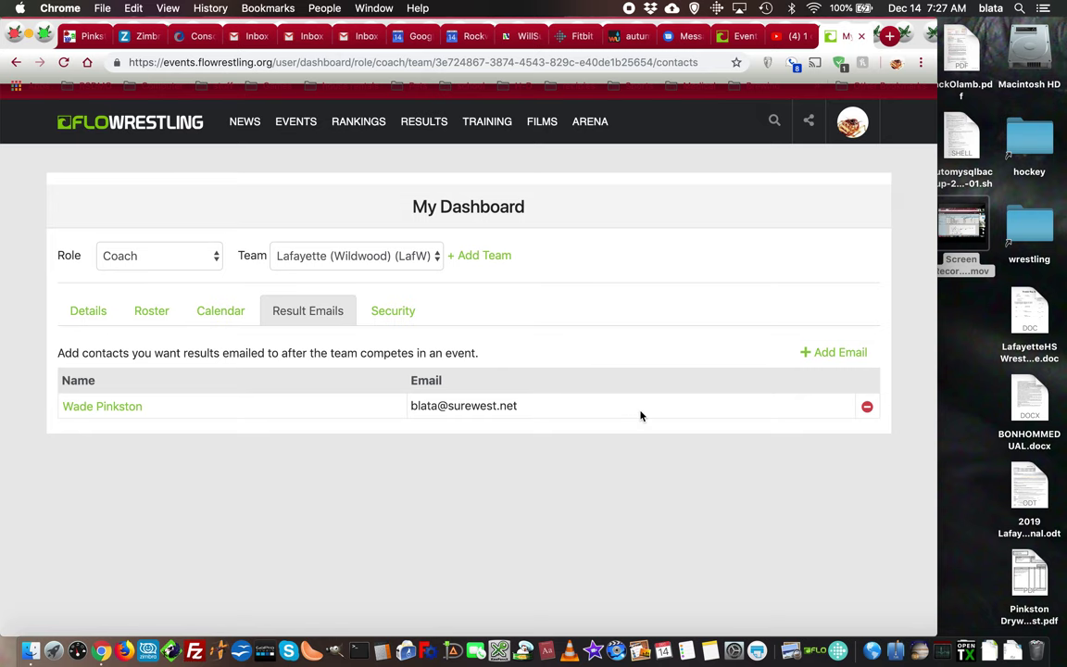
{"action": "left_click", "coordinate": [829, 354]}
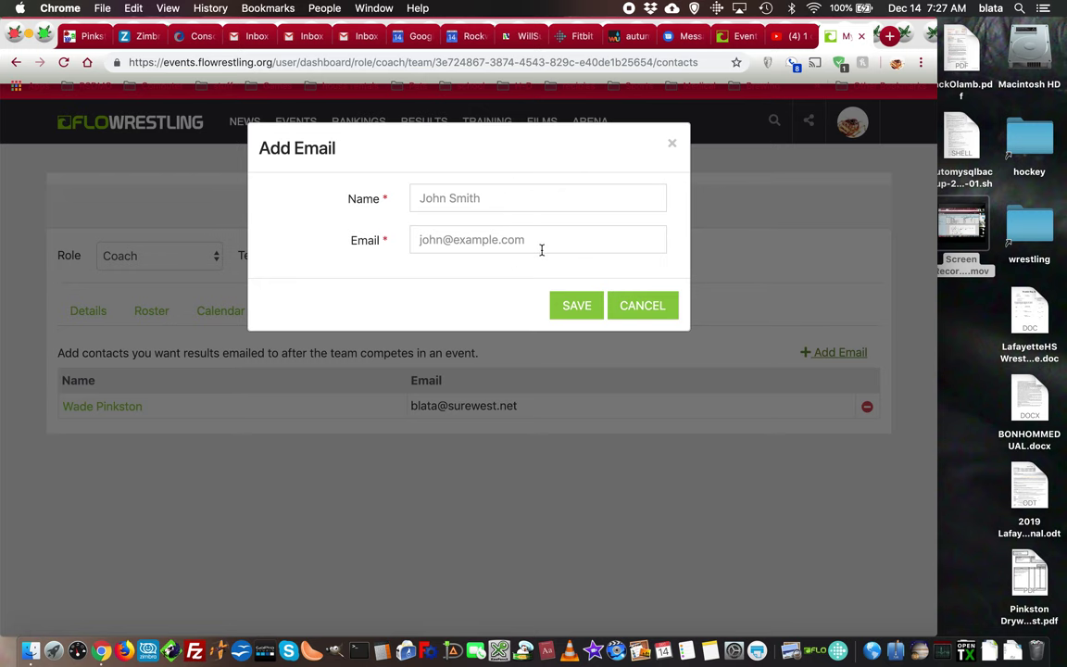
{"action": "left_click", "coordinate": [642, 308]}
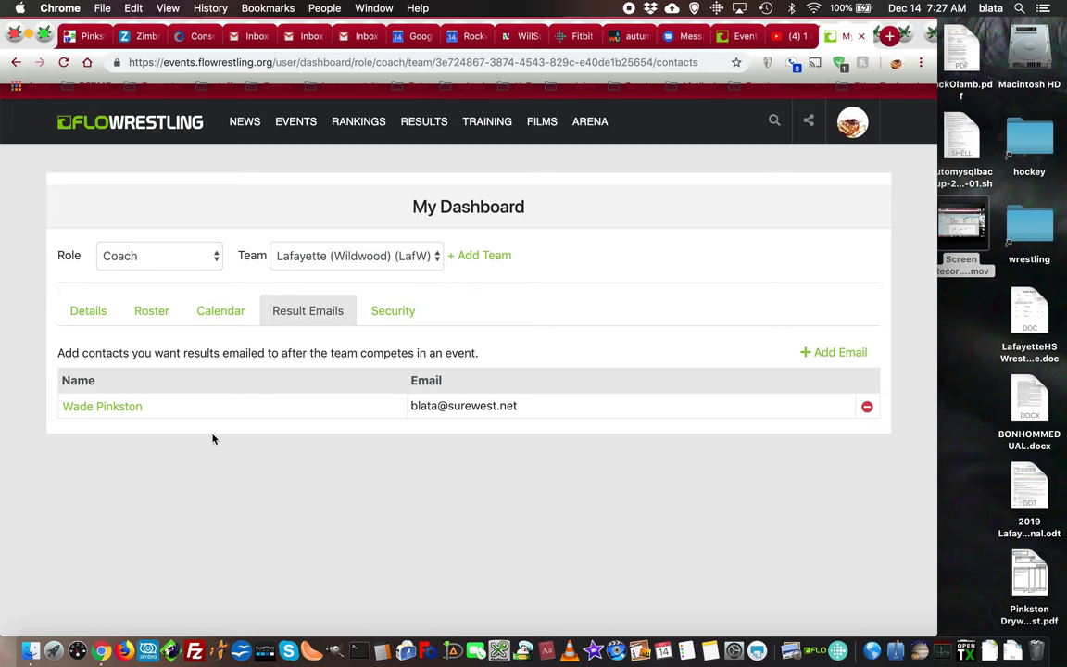
Review the team's security settings and examine the Add User form, closing it without granting access.
{"action": "left_click", "coordinate": [389, 313]}
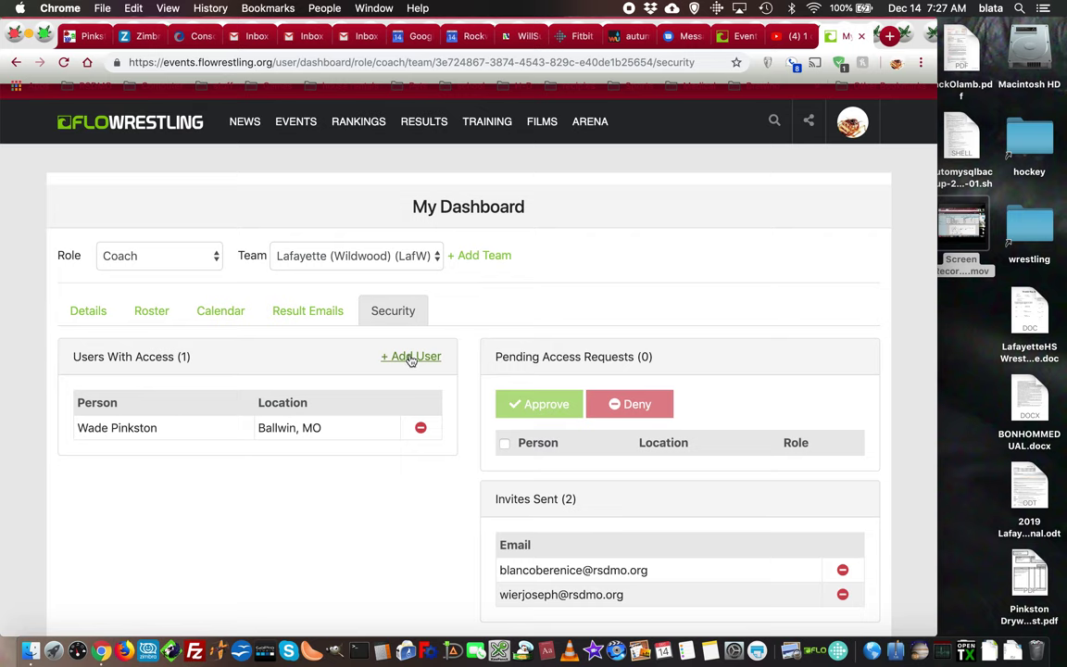
{"action": "left_click", "coordinate": [411, 361]}
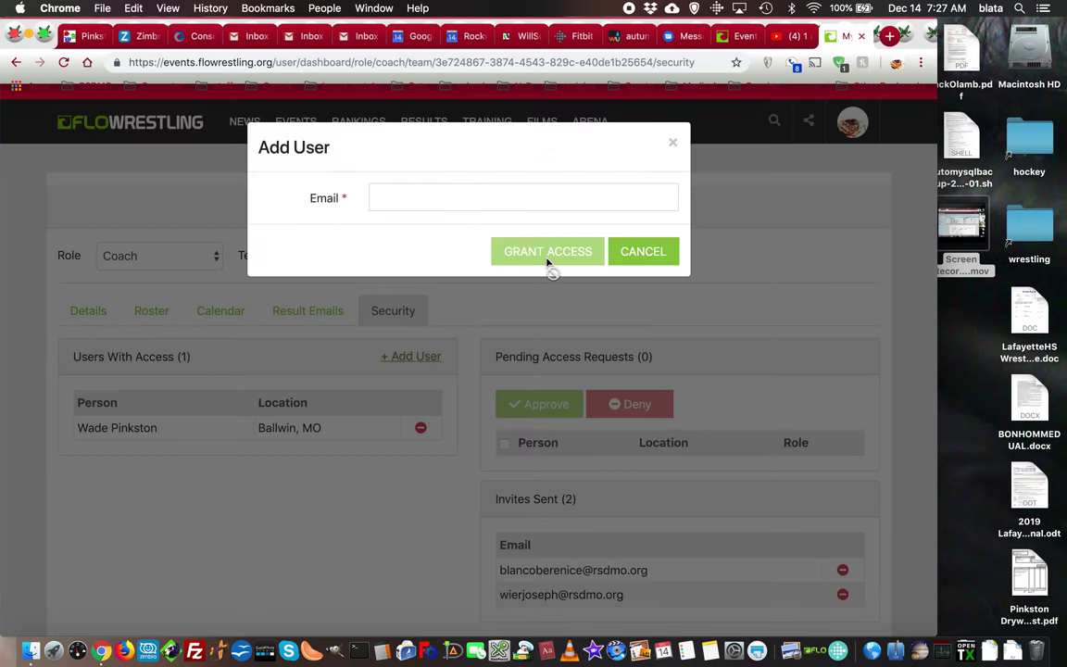
{"action": "left_click", "coordinate": [663, 256]}
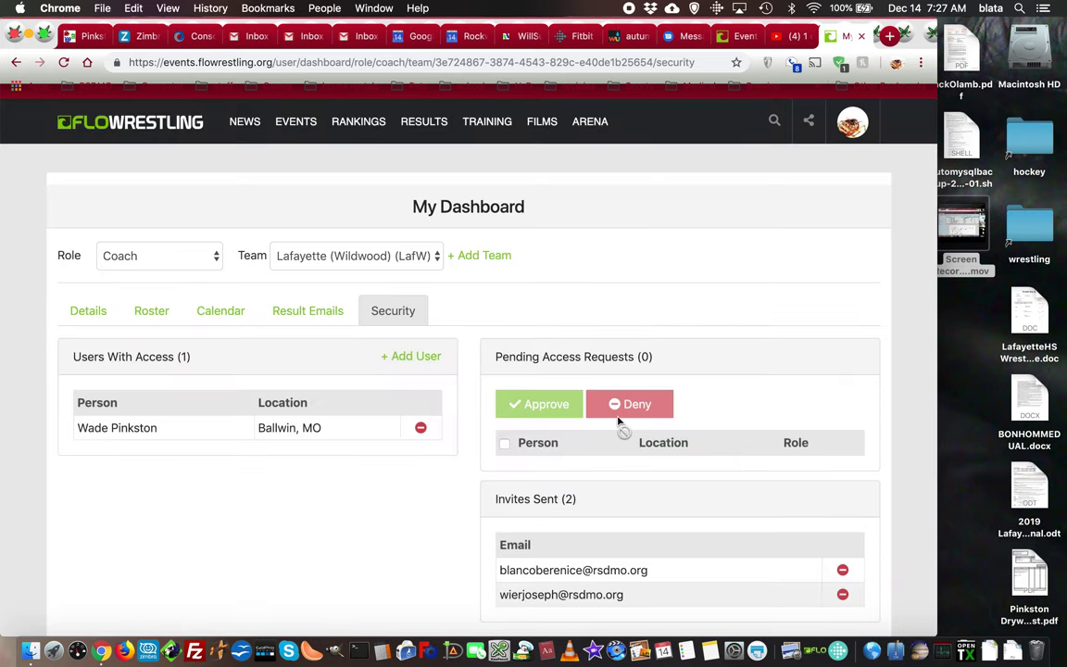
{"action": "scroll", "coordinate": [619, 422], "scroll_direction": "down", "scroll_amount": 1}
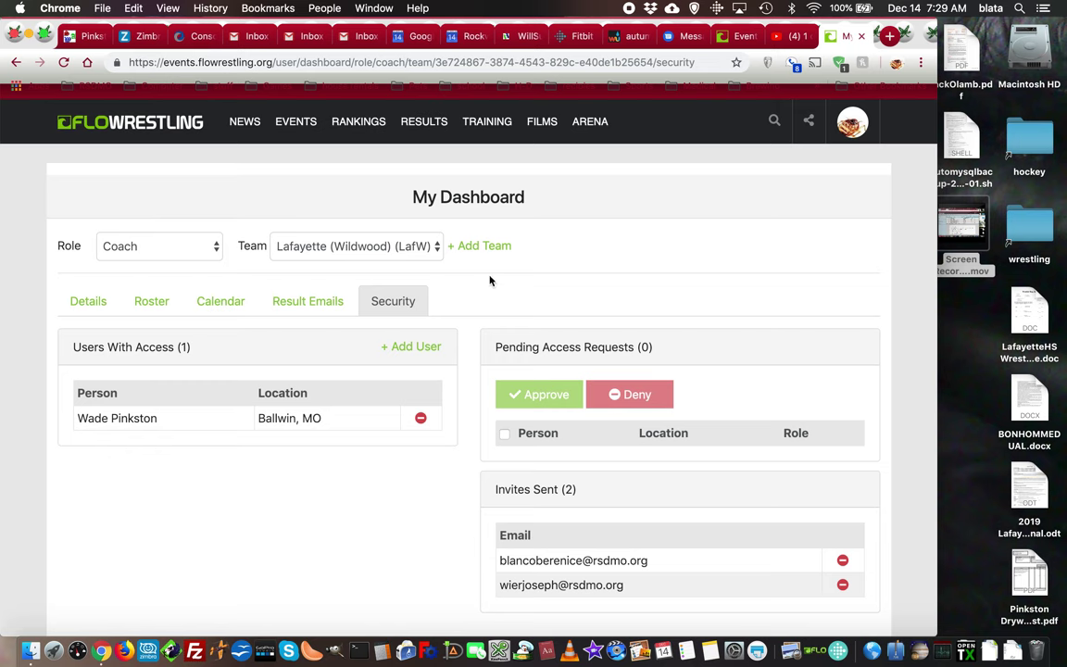
Return to the team's roster and look through the All Athletes list once more.
{"action": "left_click", "coordinate": [153, 302]}
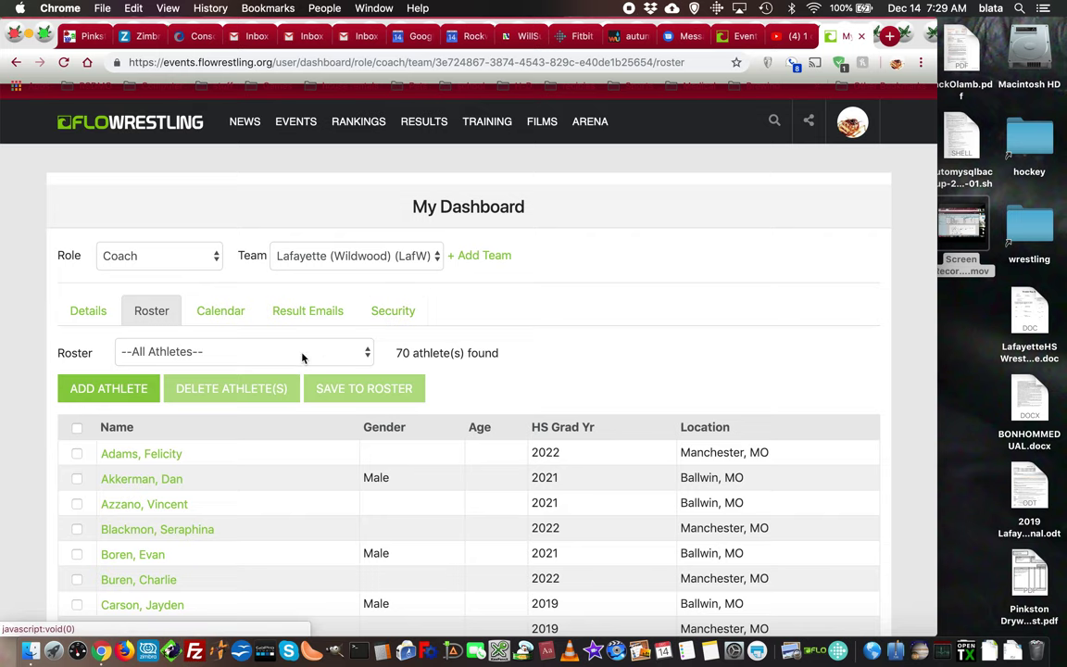
{"action": "scroll", "coordinate": [319, 474], "scroll_direction": "down", "scroll_amount": 10}
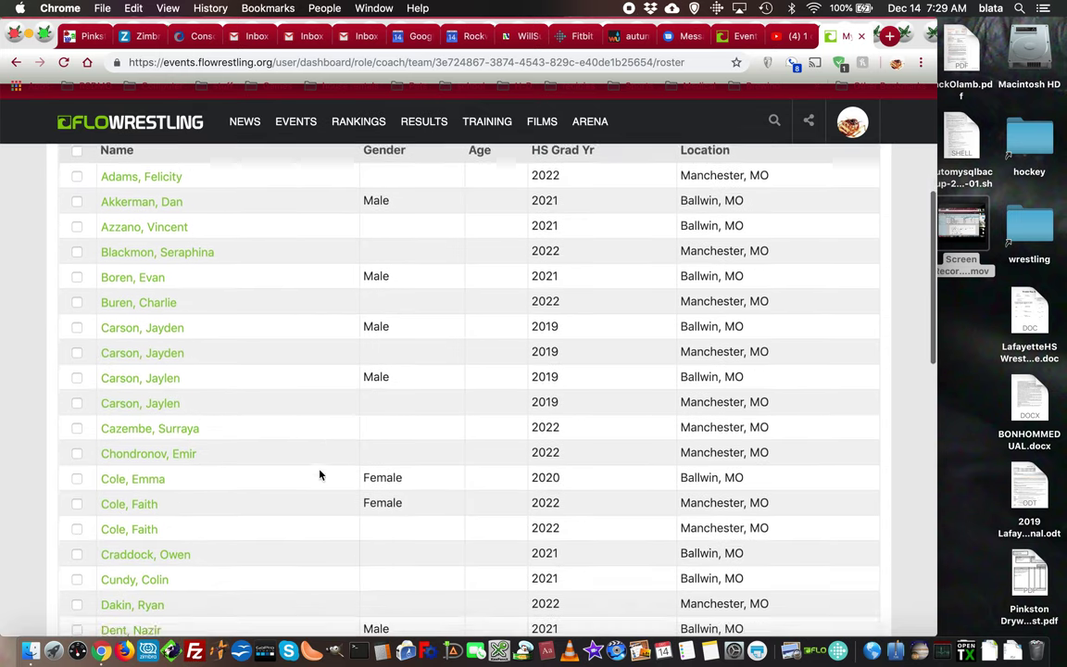
{"action": "scroll", "coordinate": [320, 474], "scroll_direction": "up", "scroll_amount": 8}
{"action": "scroll", "coordinate": [319, 474], "scroll_direction": "up", "scroll_amount": 3}
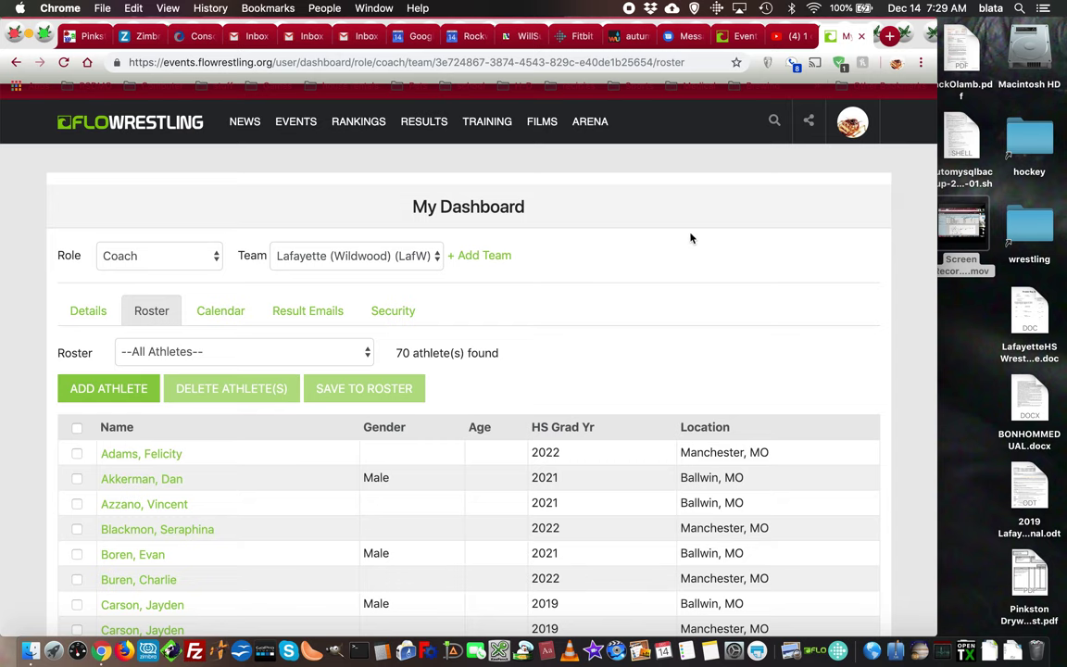
{"action": "scroll", "coordinate": [663, 324], "scroll_direction": "up", "scroll_amount": 1}
{"action": "scroll", "coordinate": [663, 324], "scroll_direction": "down", "scroll_amount": 1}
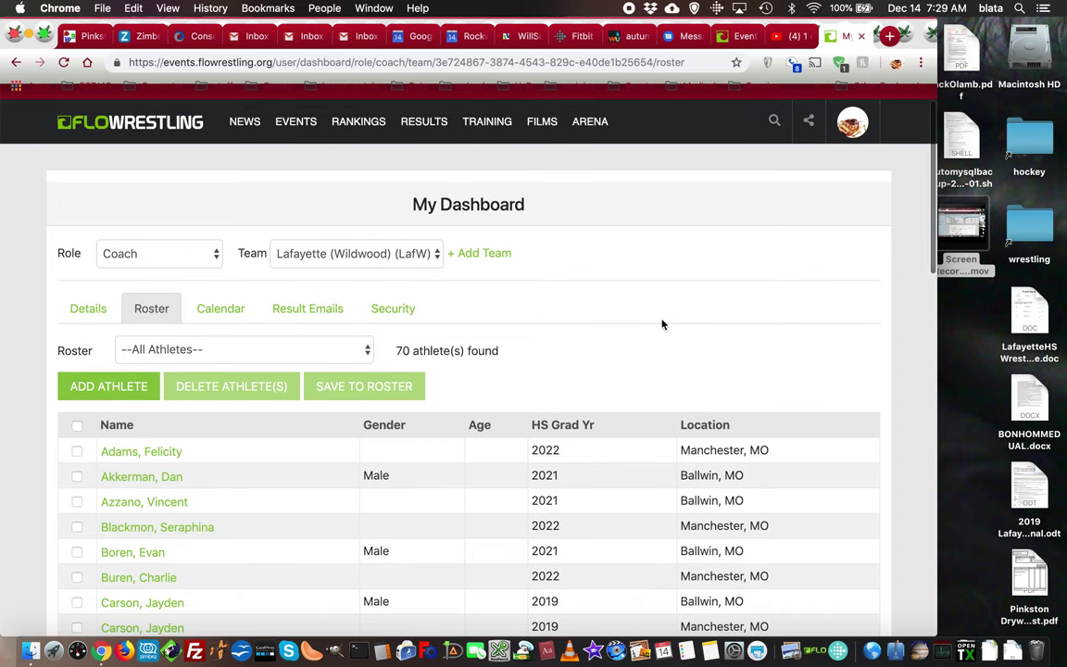